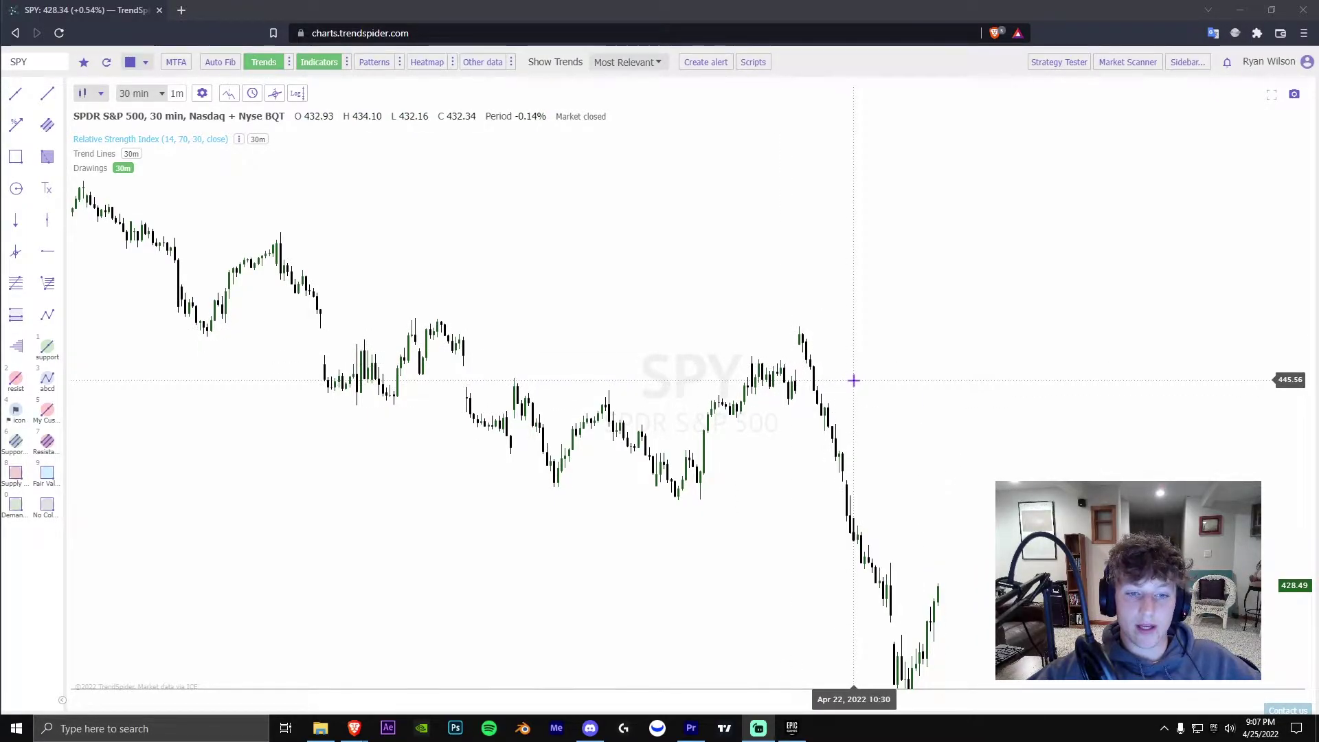
{"action": "left_click_drag", "start_coordinate": [738, 360], "coordinate": [748, 341]}
{"action": "scroll", "coordinate": [748, 341], "scroll_direction": "up", "scroll_amount": 3}
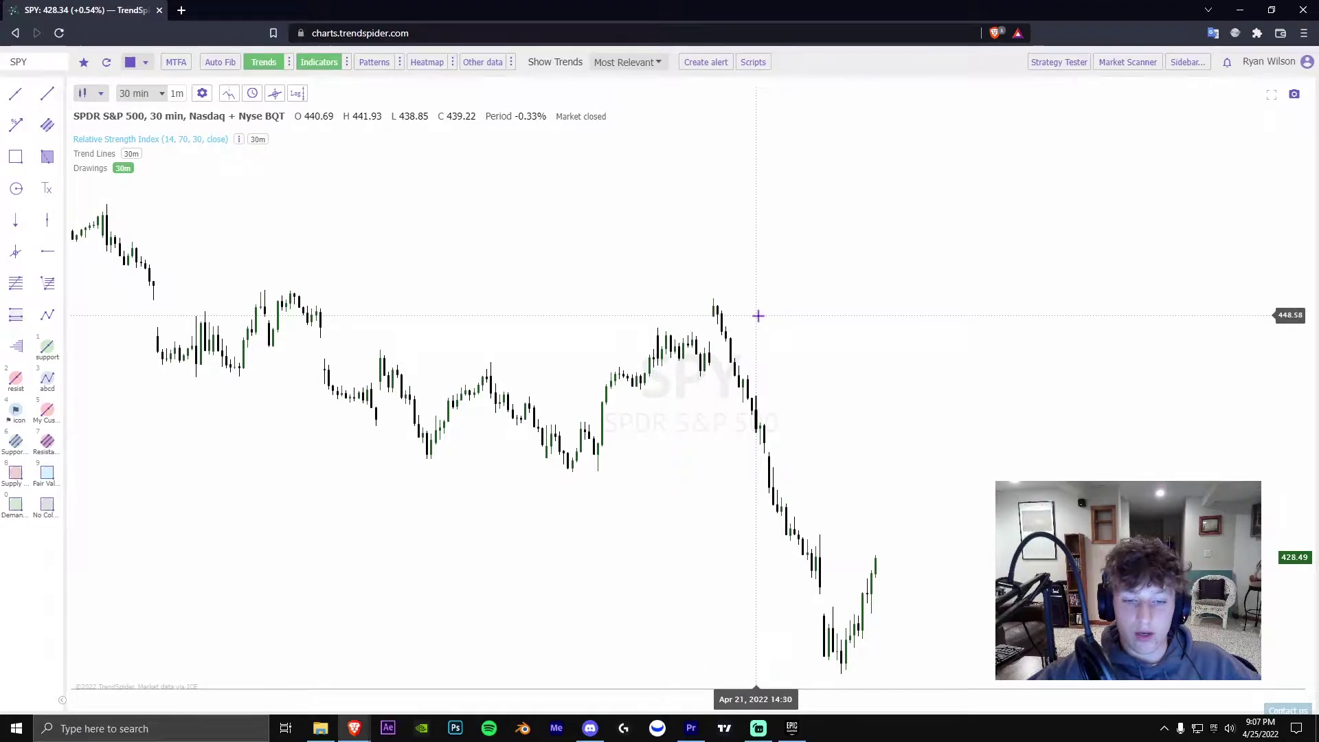
{"action": "left_click_drag", "start_coordinate": [813, 323], "coordinate": [837, 311]}
{"action": "left_click_drag", "start_coordinate": [577, 310], "coordinate": [680, 341]}
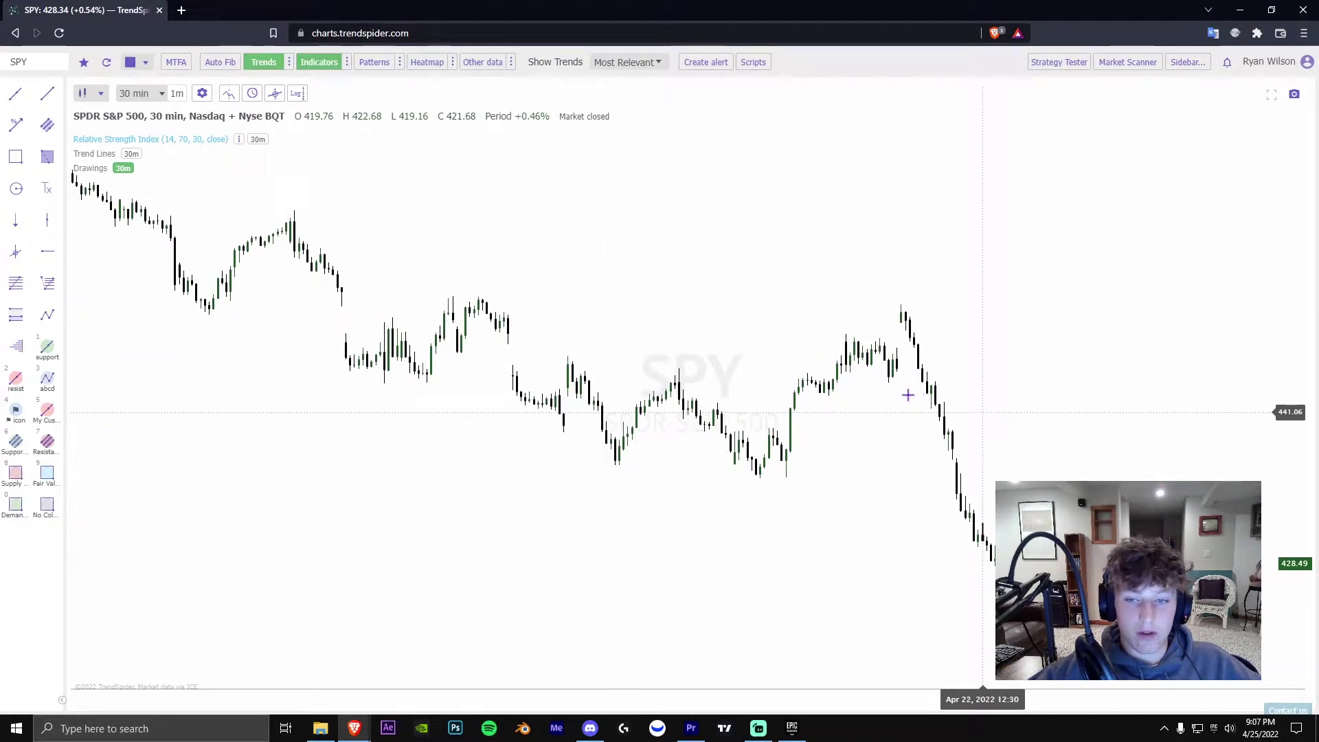
{"action": "left_click_drag", "start_coordinate": [983, 405], "coordinate": [906, 378]}
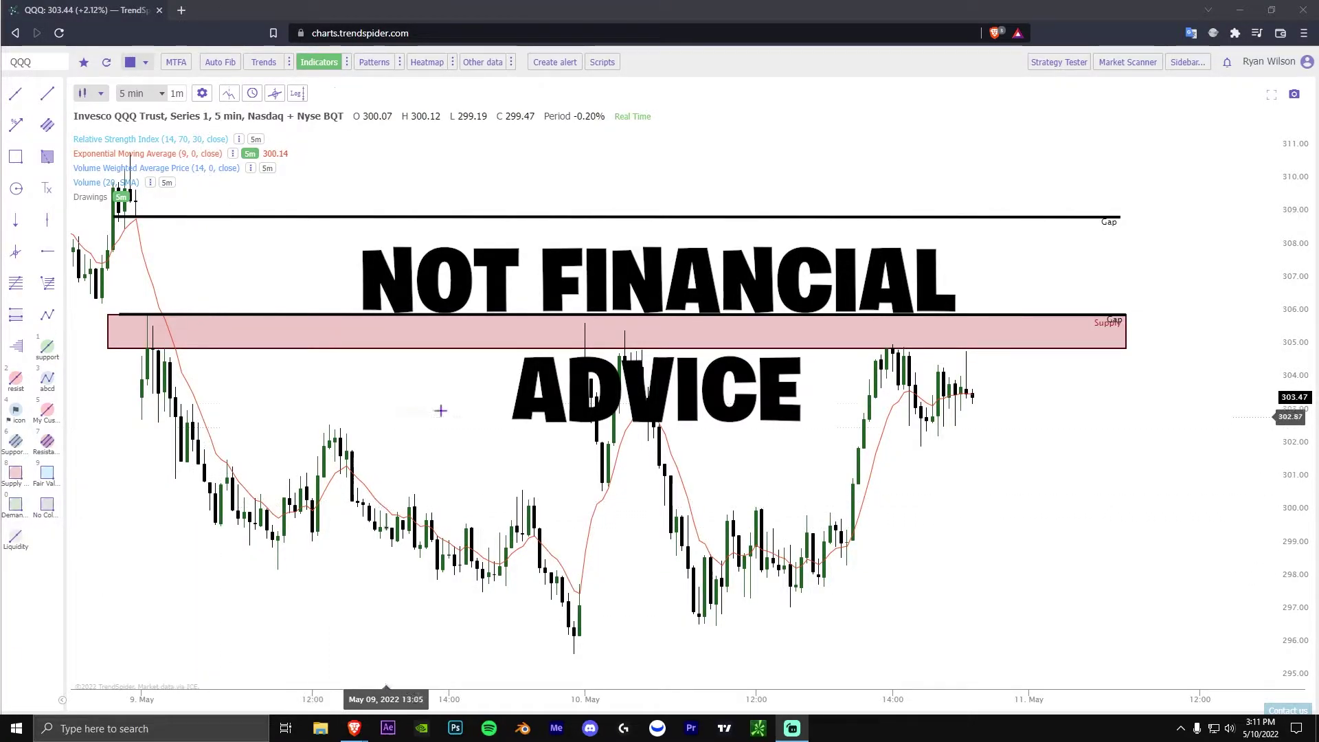
Examine the QQQ 5-minute price action around the supply zone and the two gap lines
{"action": "scroll", "coordinate": [976, 462], "scroll_direction": "down", "scroll_amount": 2}
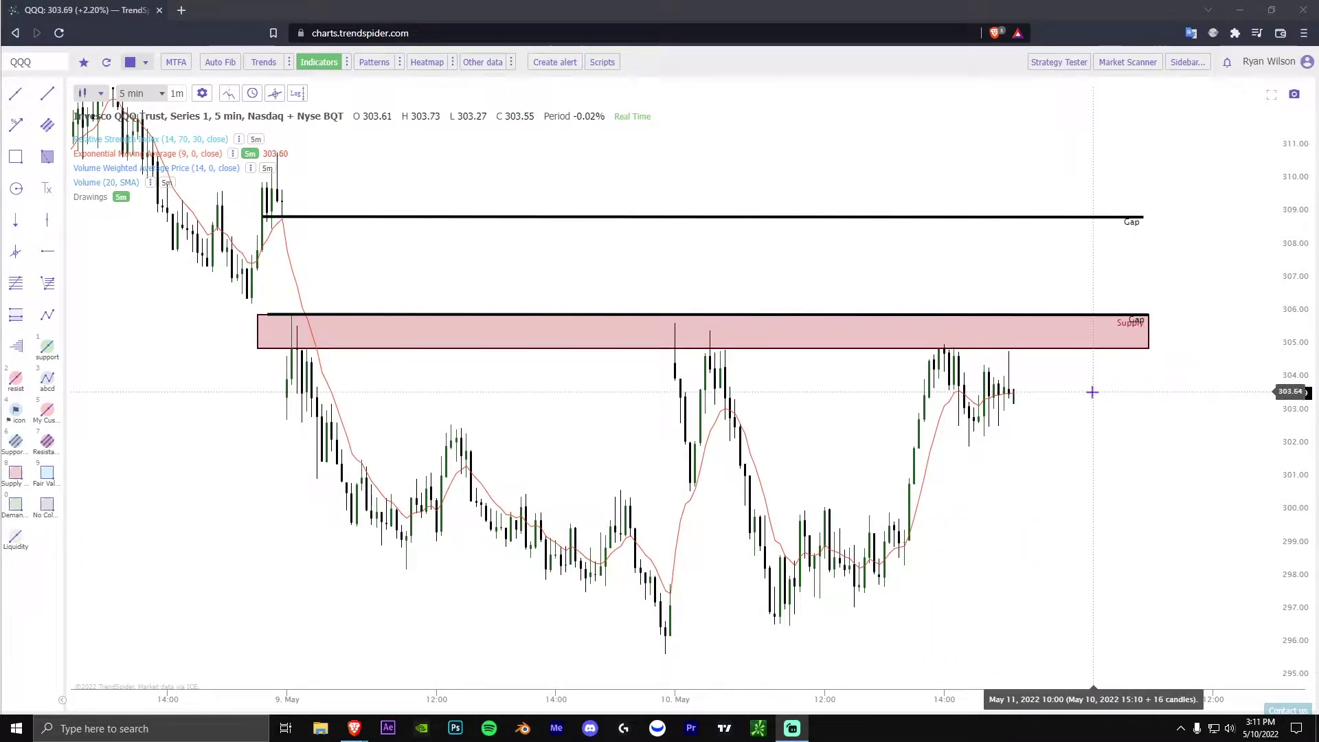
{"action": "left_click_drag", "start_coordinate": [1083, 392], "coordinate": [1047, 385]}
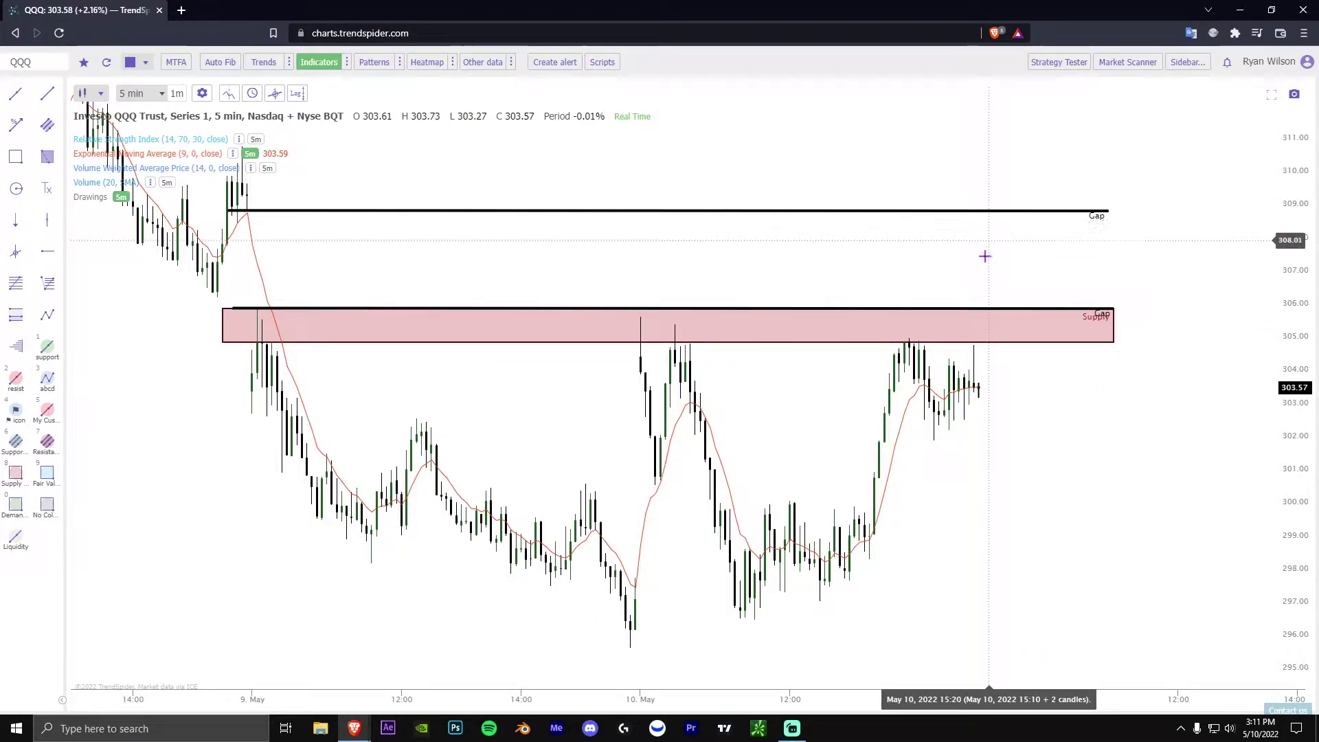
{"action": "scroll", "coordinate": [995, 412], "scroll_direction": "down", "scroll_amount": 1}
{"action": "scroll", "coordinate": [994, 413], "scroll_direction": "up", "scroll_amount": 1}
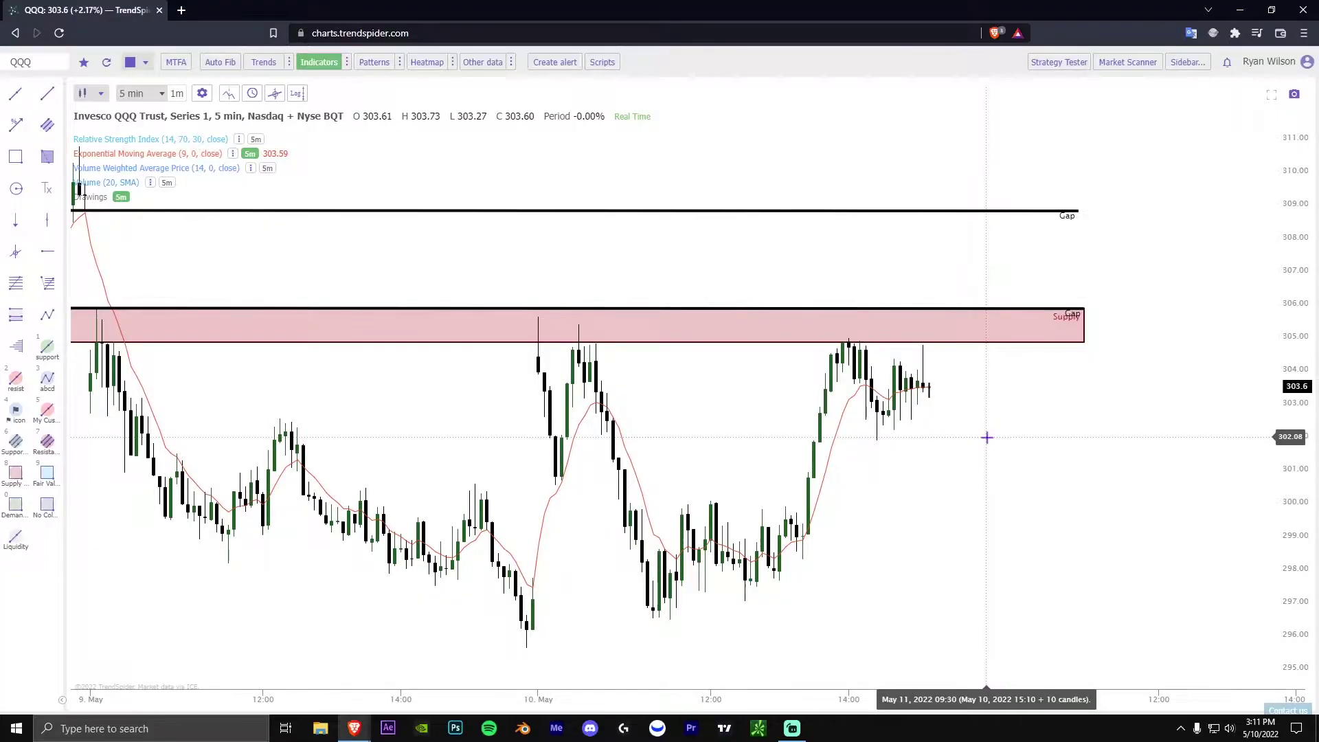
{"action": "left_click_drag", "start_coordinate": [987, 437], "coordinate": [998, 426]}
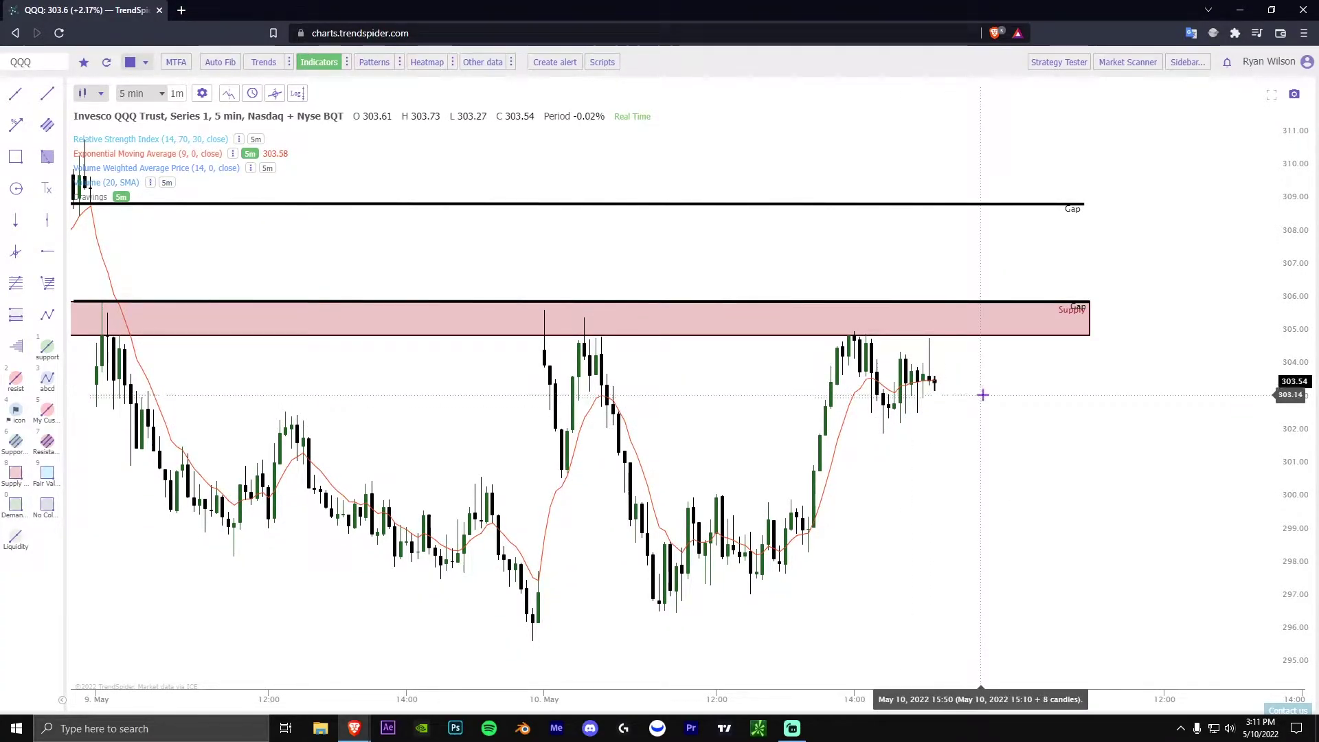
{"action": "scroll", "coordinate": [1055, 439], "scroll_direction": "down", "scroll_amount": 2}
{"action": "scroll", "coordinate": [1046, 445], "scroll_direction": "up", "scroll_amount": 3}
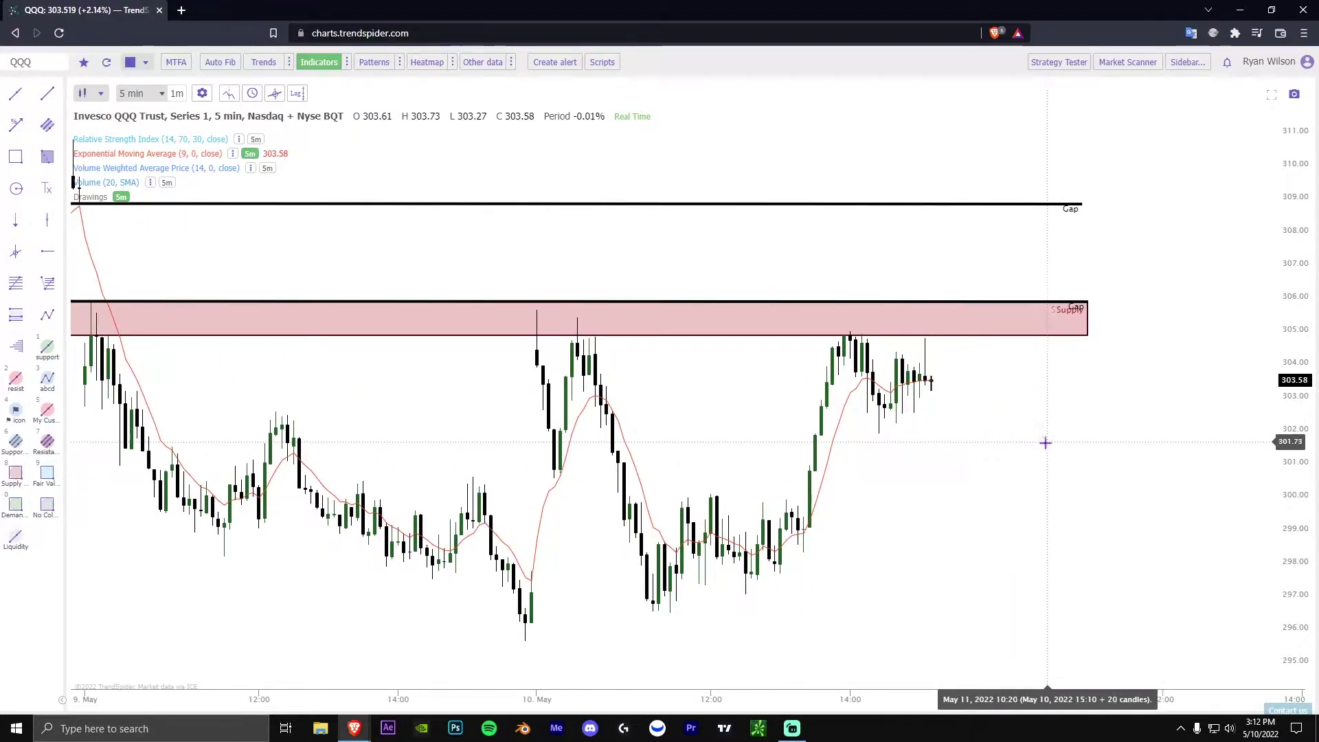
{"action": "scroll", "coordinate": [941, 437], "scroll_direction": "down", "scroll_amount": 2}
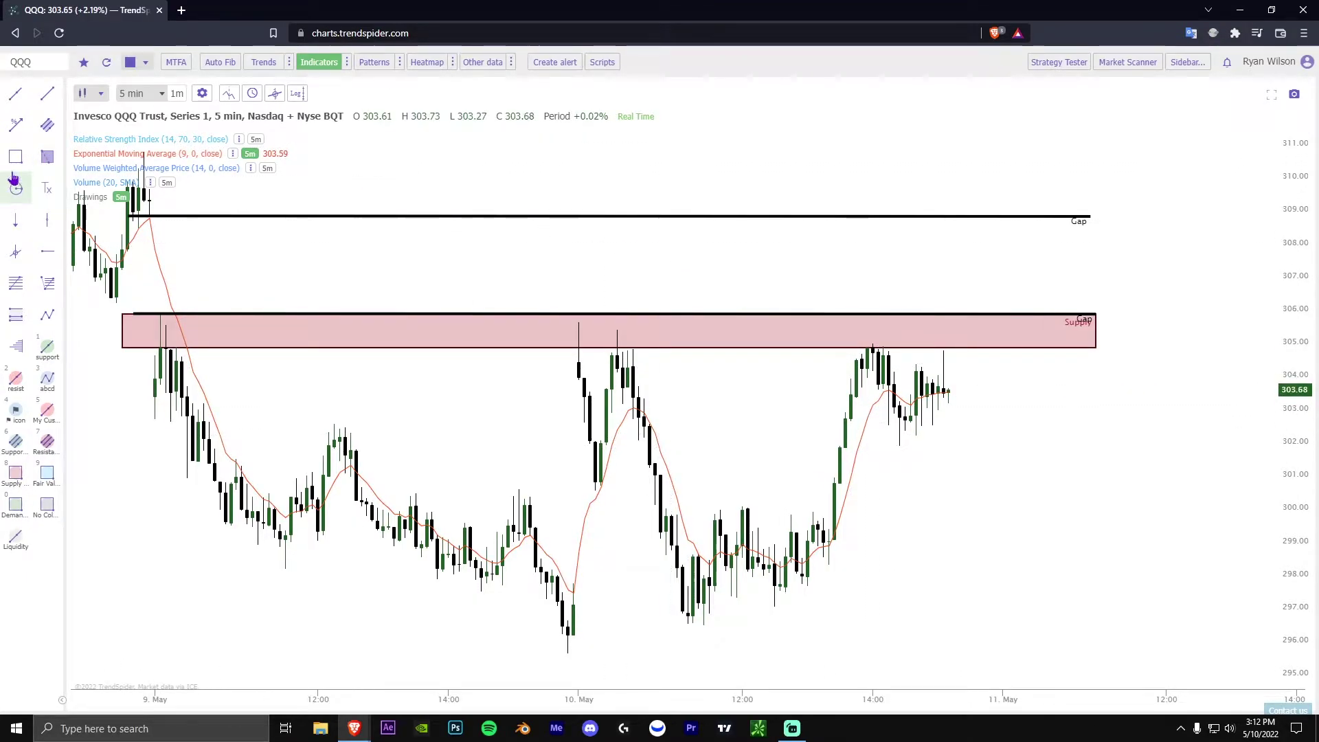
Draw a descending trend line across the May 10 midday highs, from about 300.0 near 12:05 to about 298.8
{"action": "scroll", "coordinate": [880, 559], "scroll_direction": "up", "scroll_amount": 1}
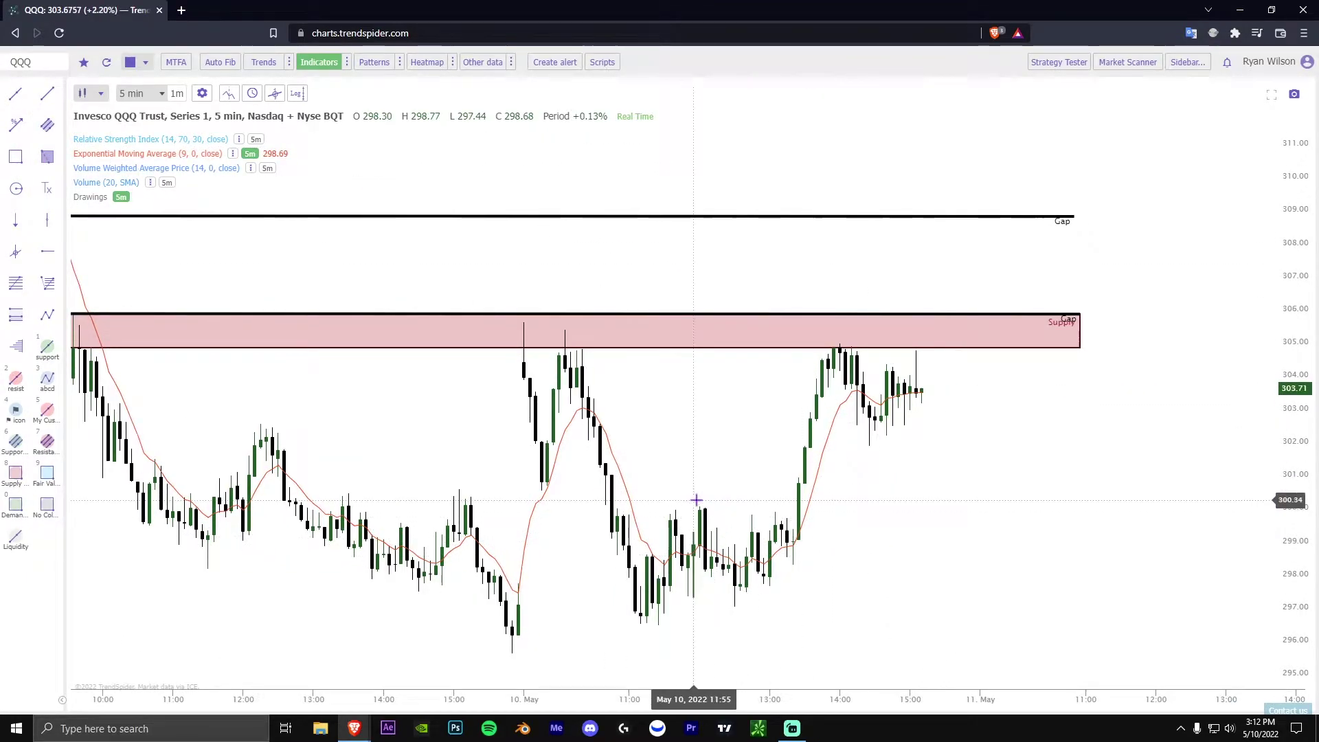
{"action": "left_click", "coordinate": [47, 93]}
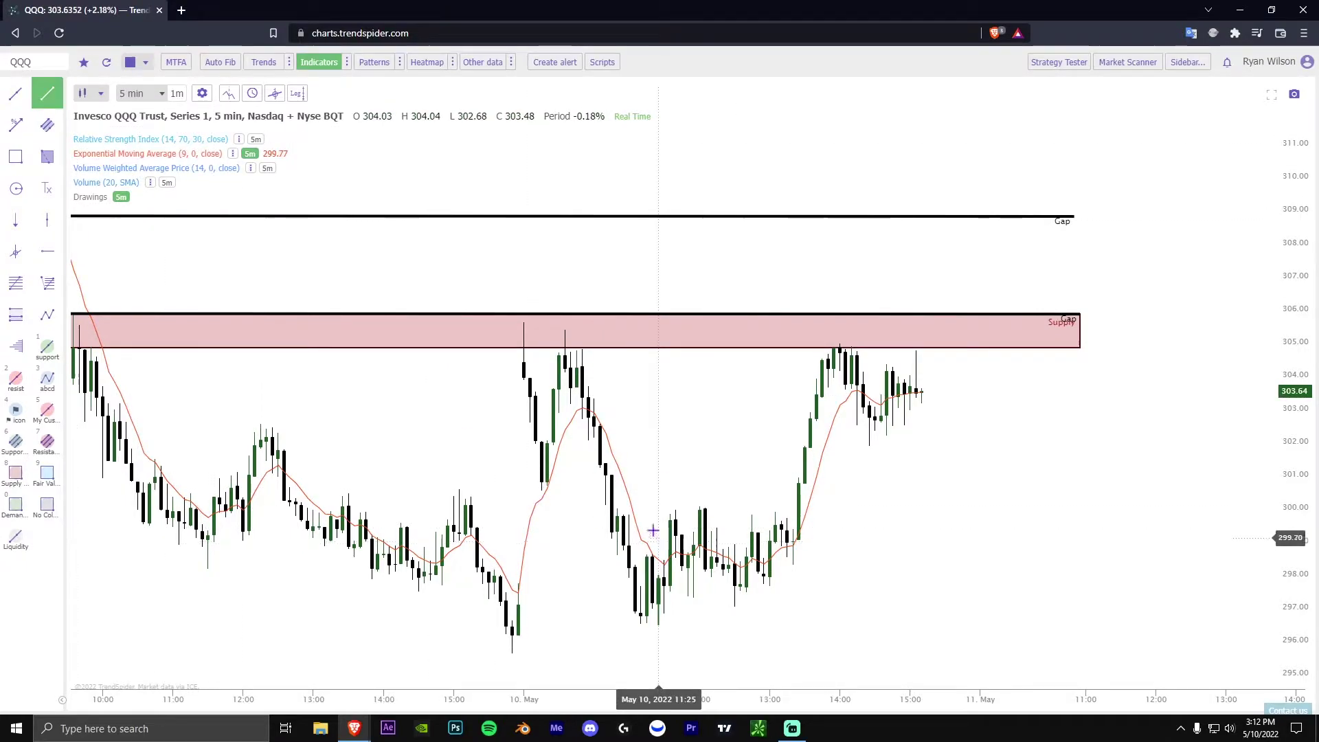
{"action": "left_click", "coordinate": [706, 506]}
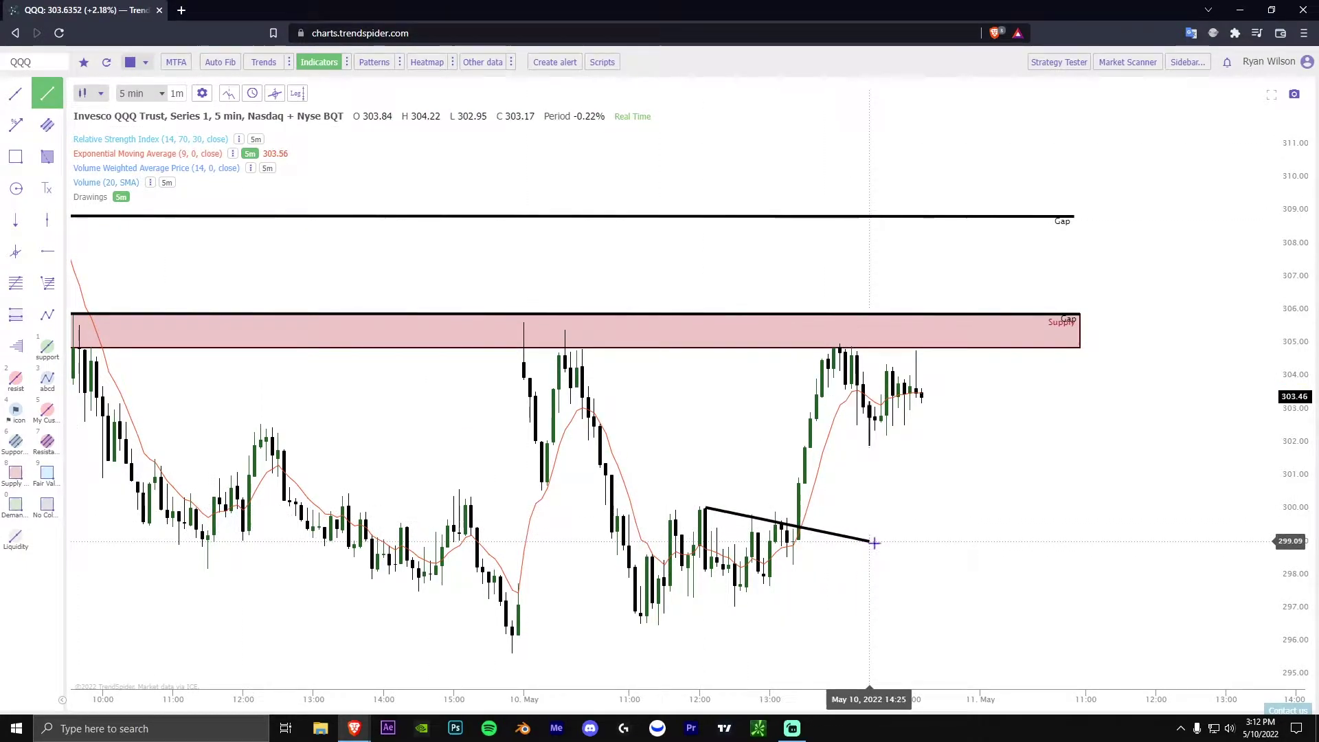
{"action": "left_click", "coordinate": [902, 548]}
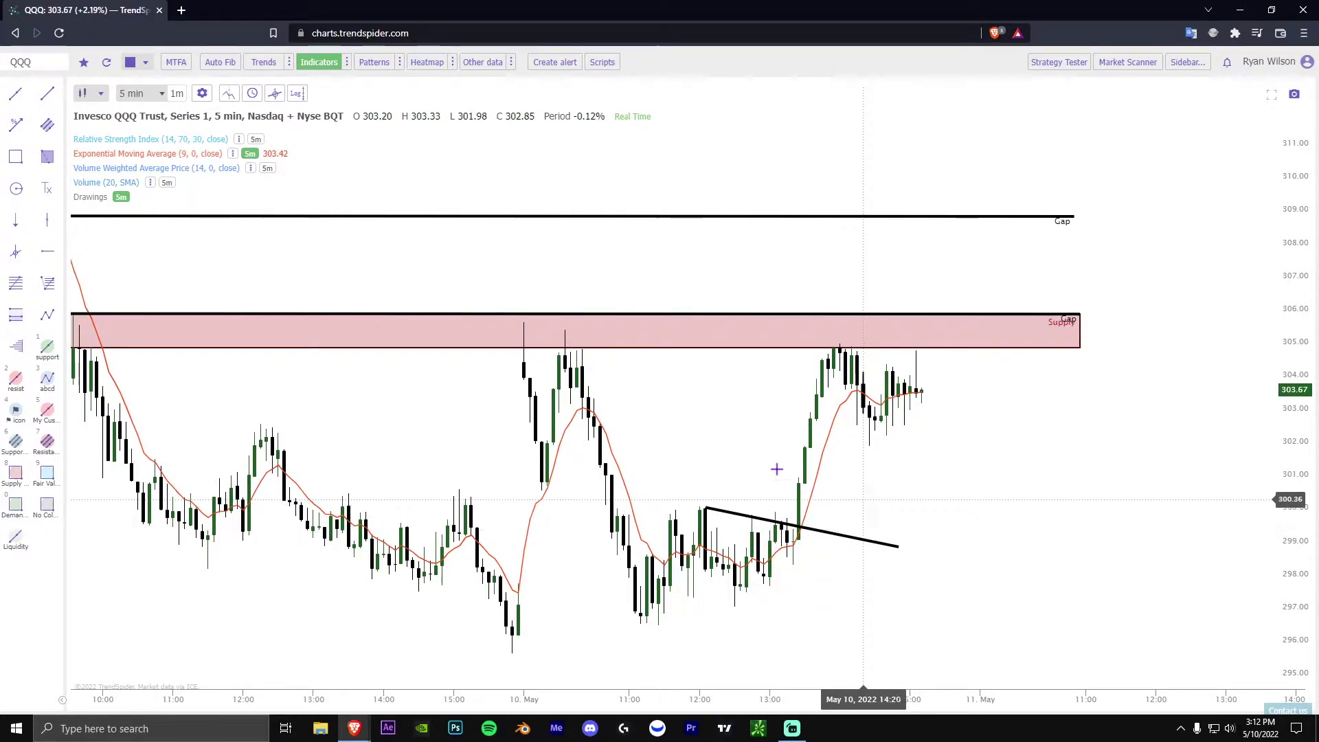
Show volume on the 5-minute chart, thicken its moving-average stroke and raise the volume bars' opacity
{"action": "scroll", "coordinate": [913, 573], "scroll_direction": "up", "scroll_amount": 1}
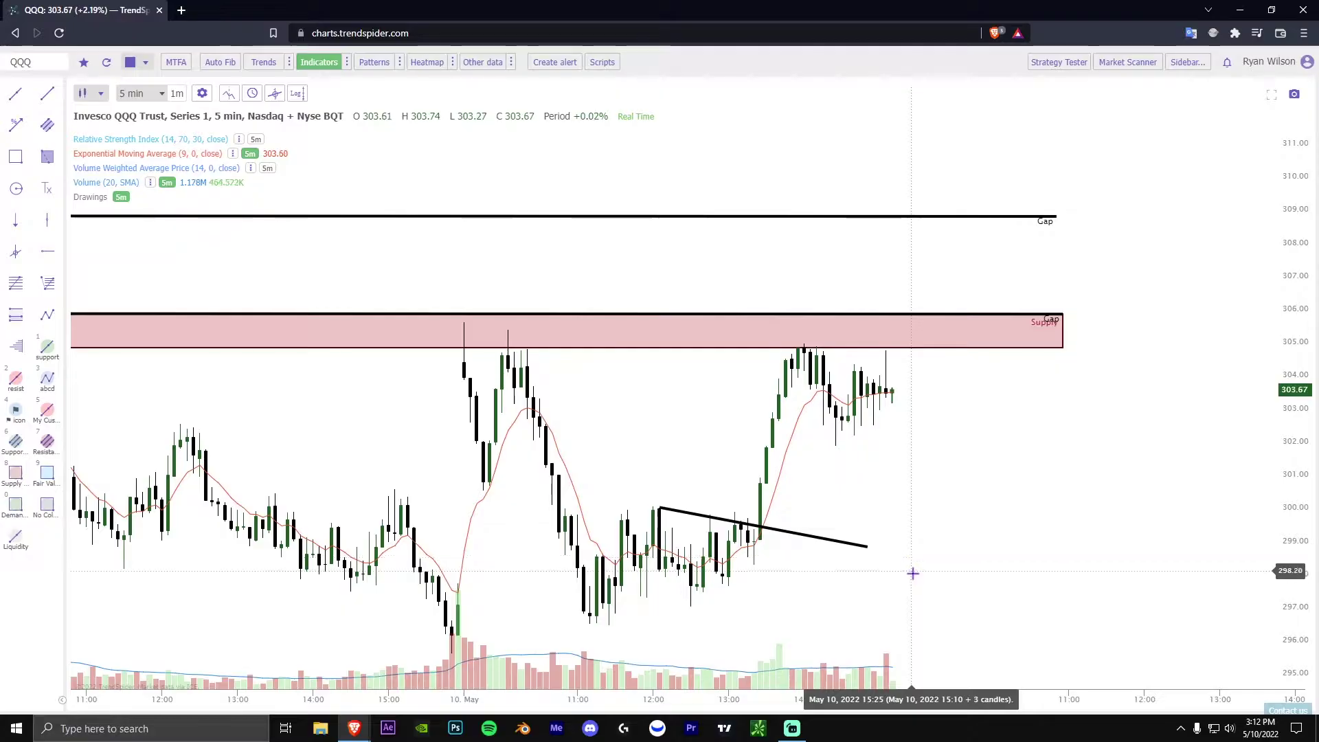
{"action": "scroll", "coordinate": [797, 653], "scroll_direction": "up", "scroll_amount": 2}
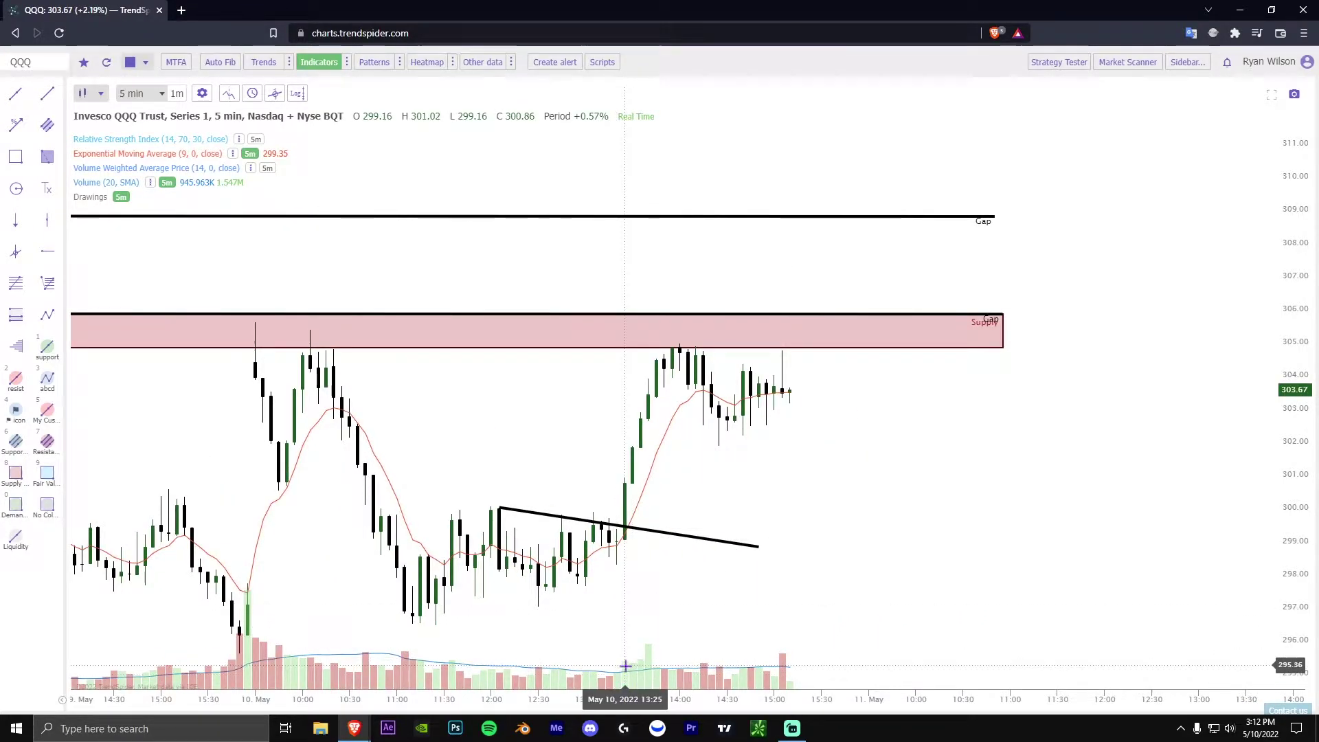
{"action": "left_click", "coordinate": [149, 182]}
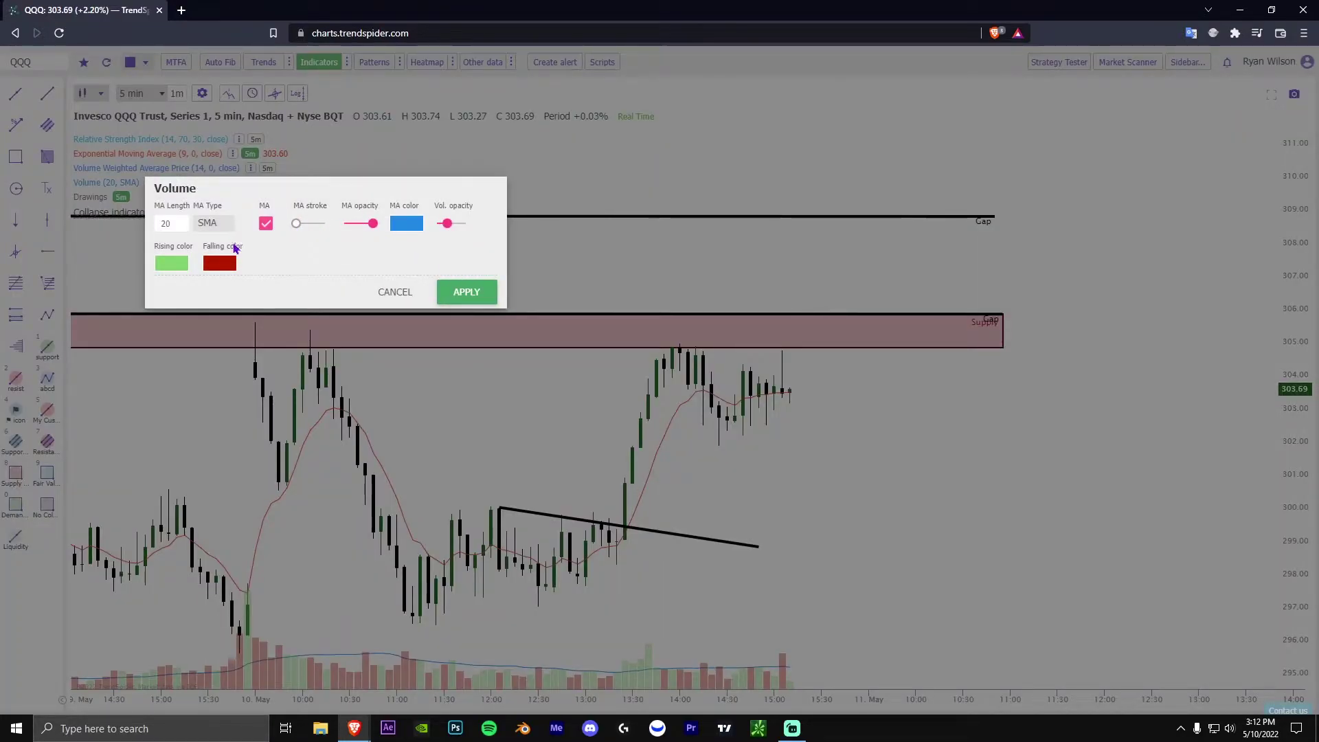
{"action": "left_click", "coordinate": [467, 292]}
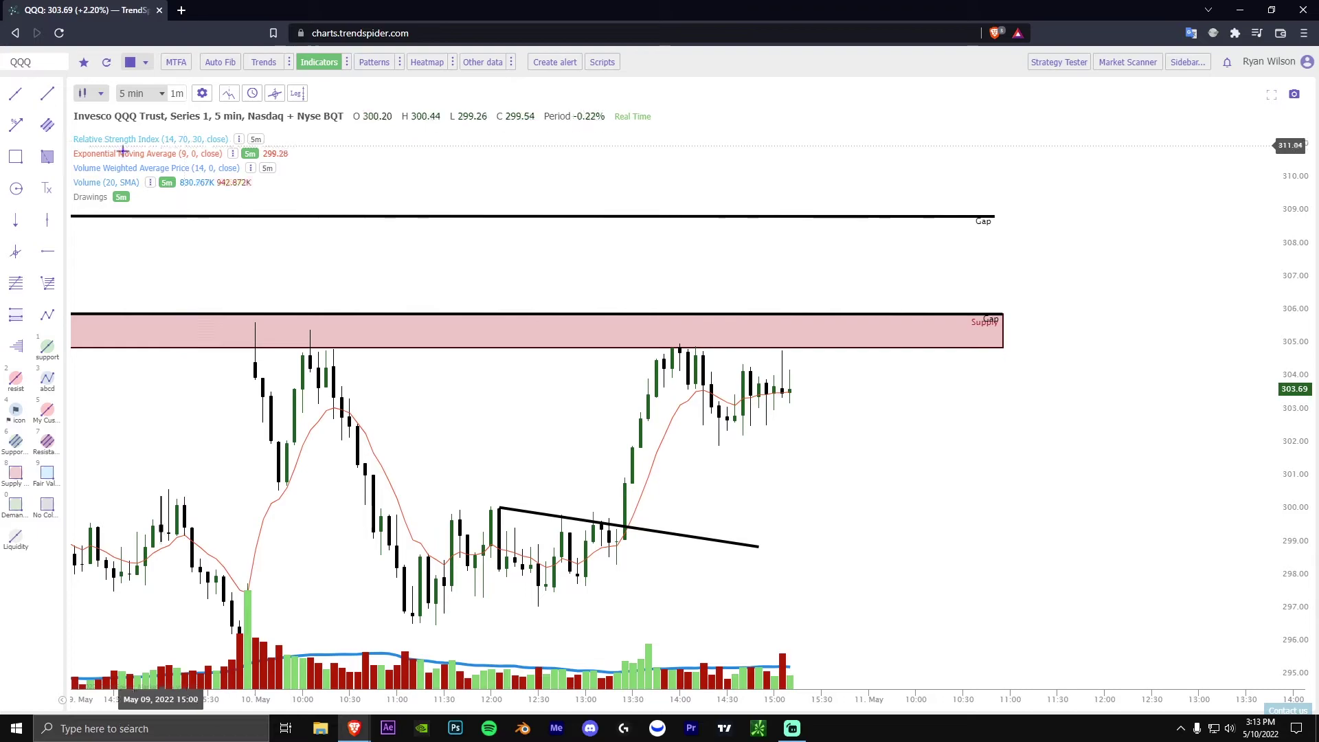
Draw a descending trend line along the May 10 afternoon highs, from about 306.1 at 13:15 to about 302.9
{"action": "left_click", "coordinate": [47, 94]}
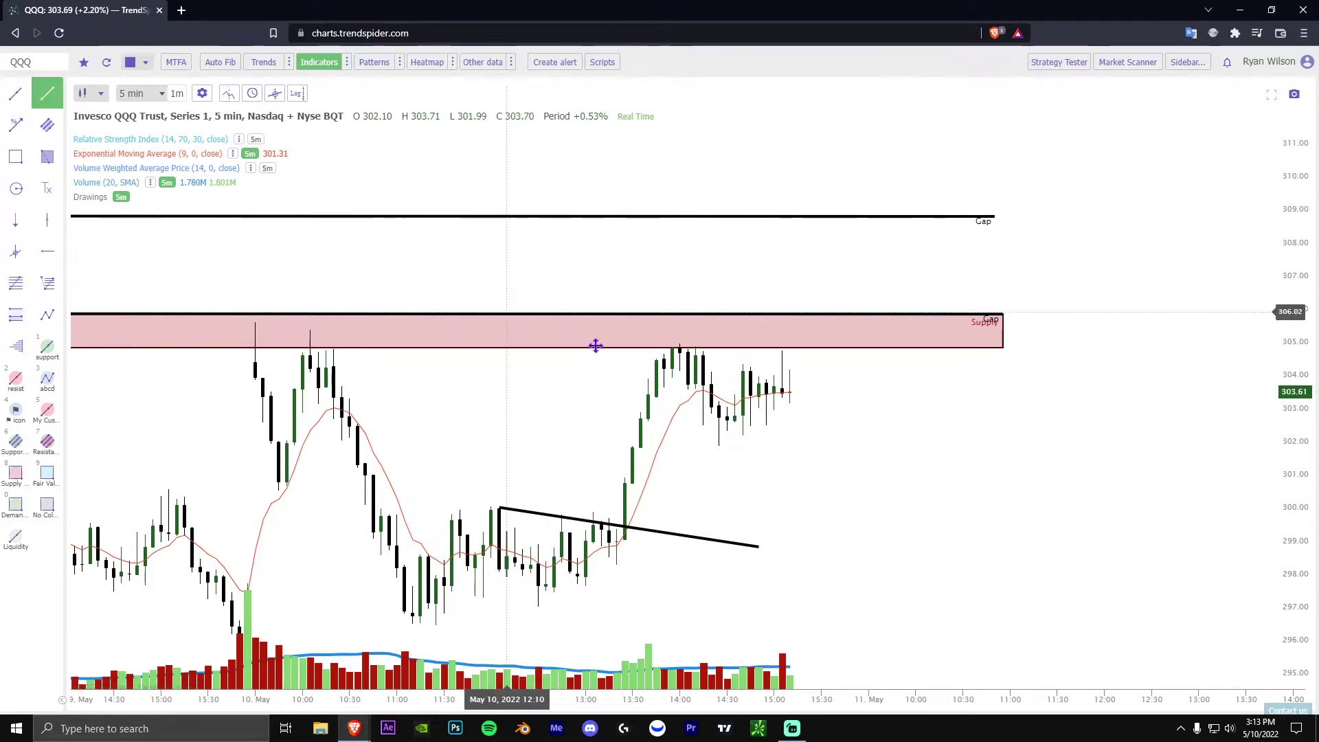
{"action": "left_click", "coordinate": [618, 300]}
{"action": "left_click", "coordinate": [845, 413]}
{"action": "left_click", "coordinate": [618, 301]}
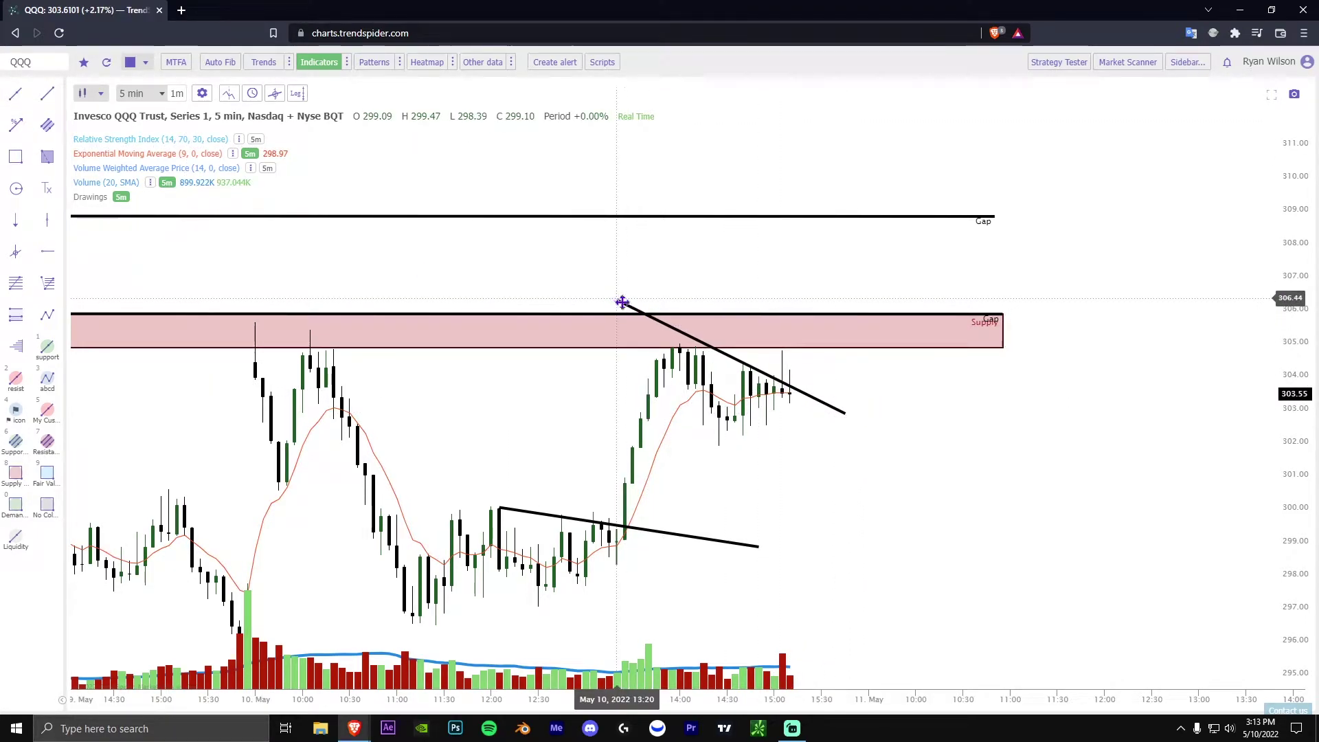
{"action": "left_click_drag", "start_coordinate": [617, 301], "coordinate": [610, 306]}
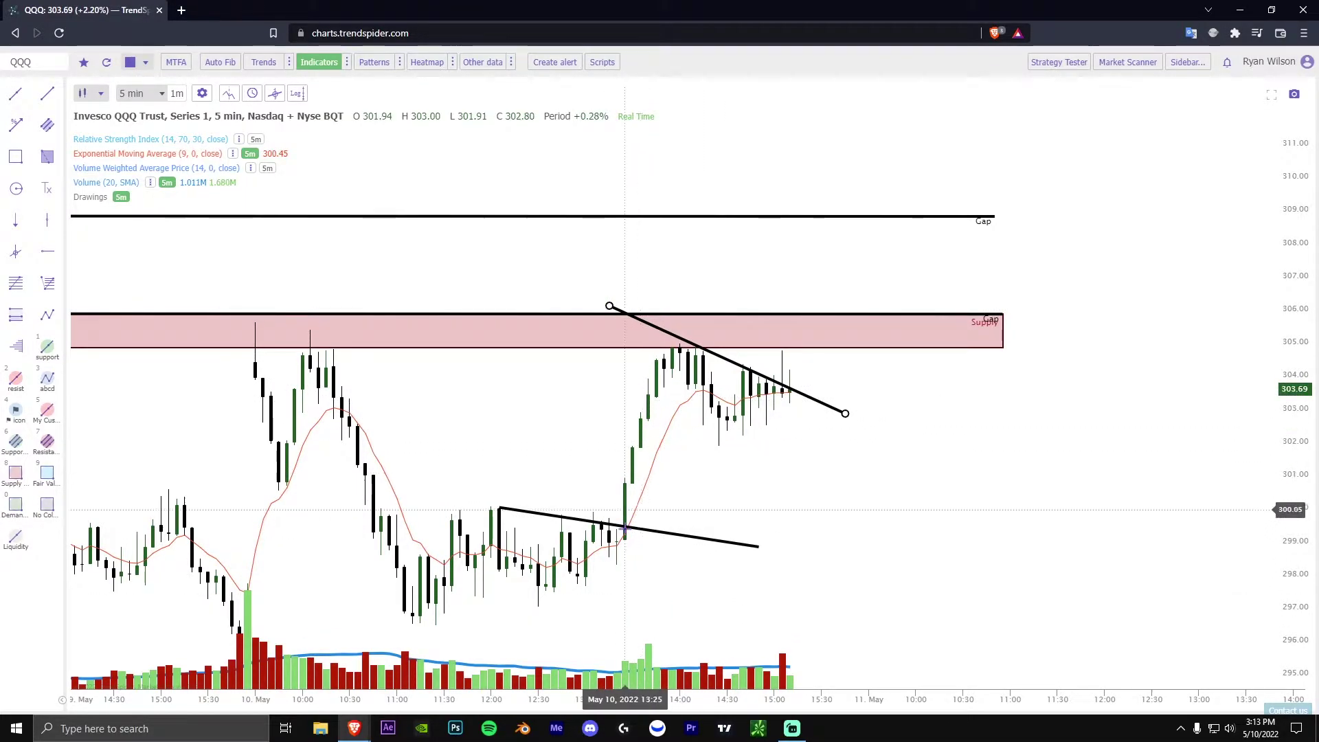
Search Google Images for "bull pennant" in a new browser tab and open the Investopedia Pennant Definition image
{"action": "left_click", "coordinate": [182, 10]}
{"action": "type", "text": "bull pennant"}
{"action": "key", "text": "Return"}
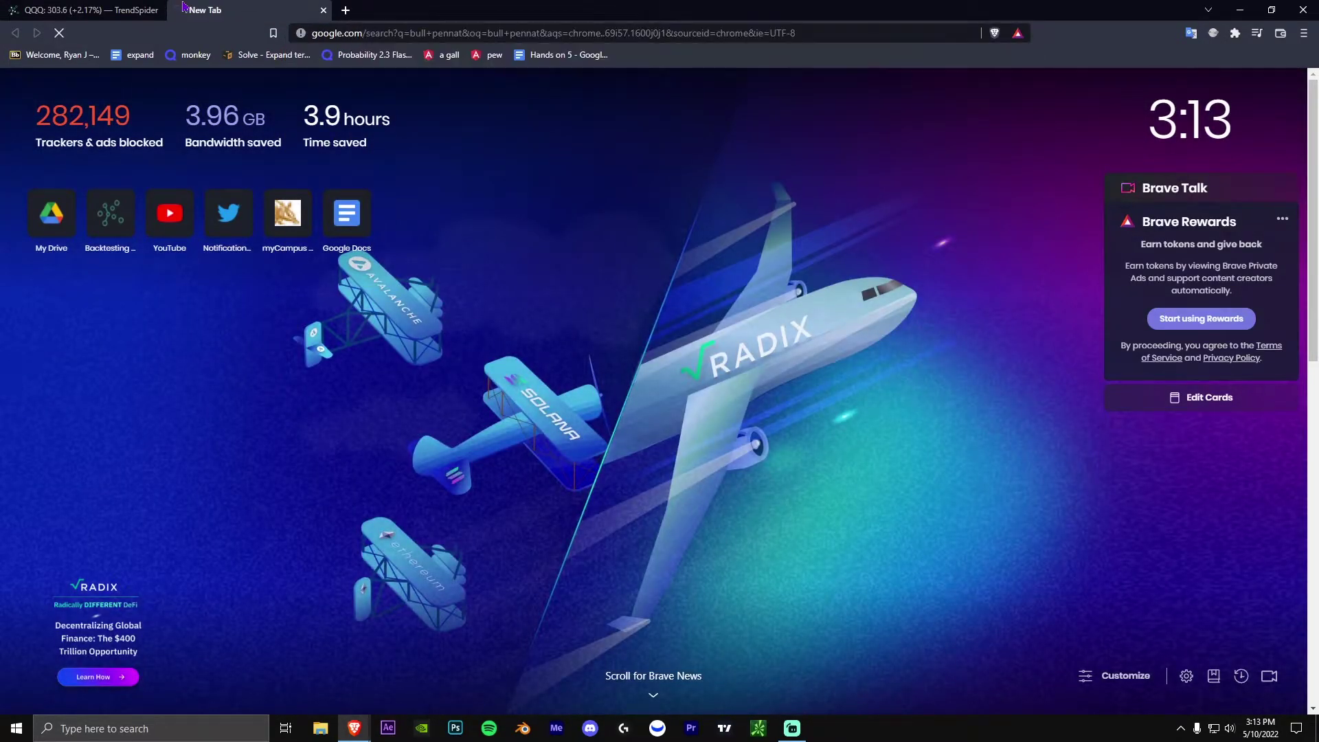
{"action": "left_click", "coordinate": [183, 120]}
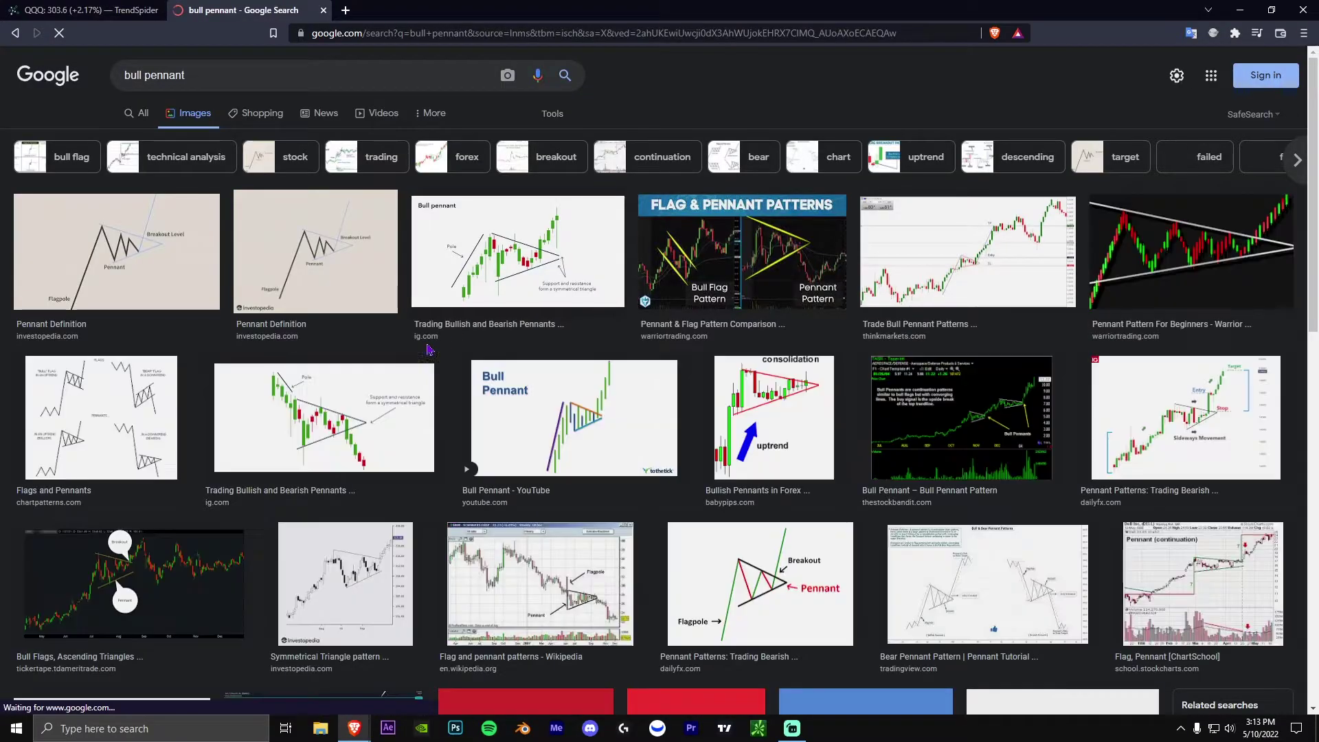
{"action": "left_click", "coordinate": [368, 292]}
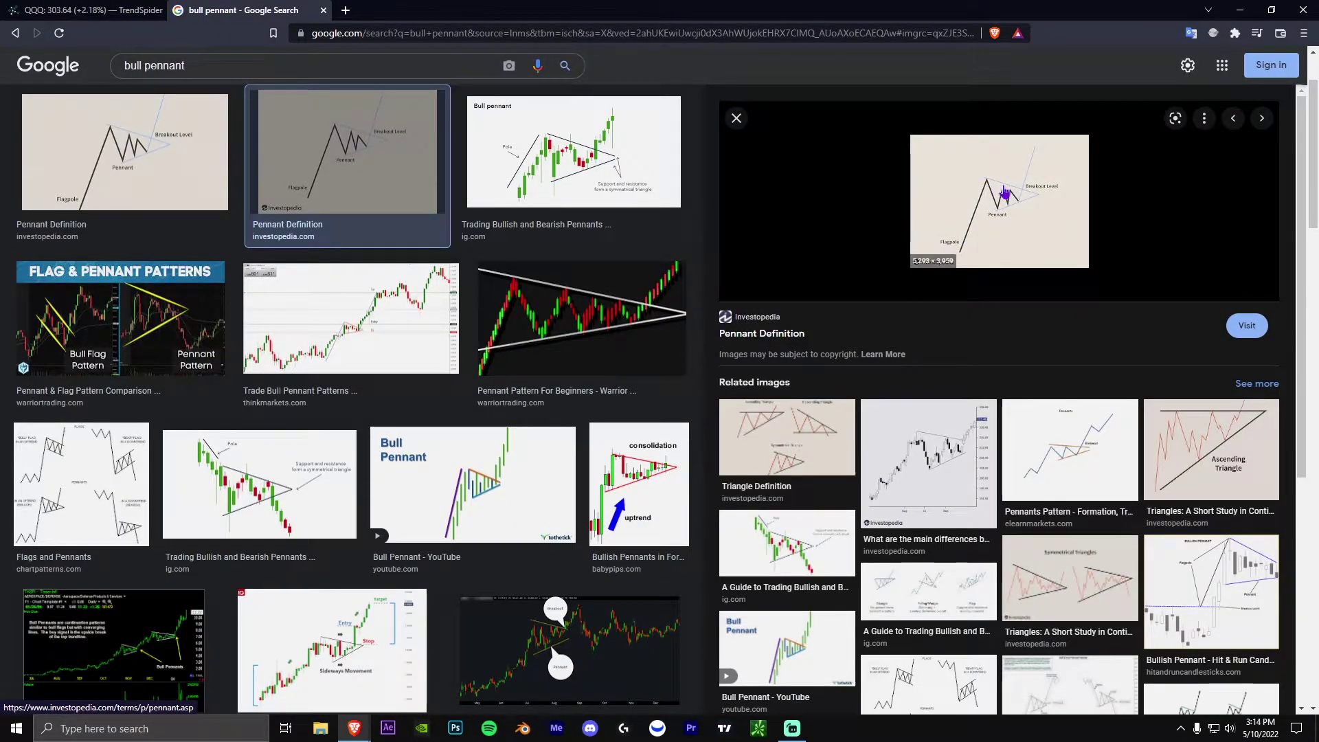
Back in TrendSpider, move the descending line's start onto the lower gap line and draw a rising line from the 14:25 low to about 304
{"action": "key", "text": "ctrl+1"}
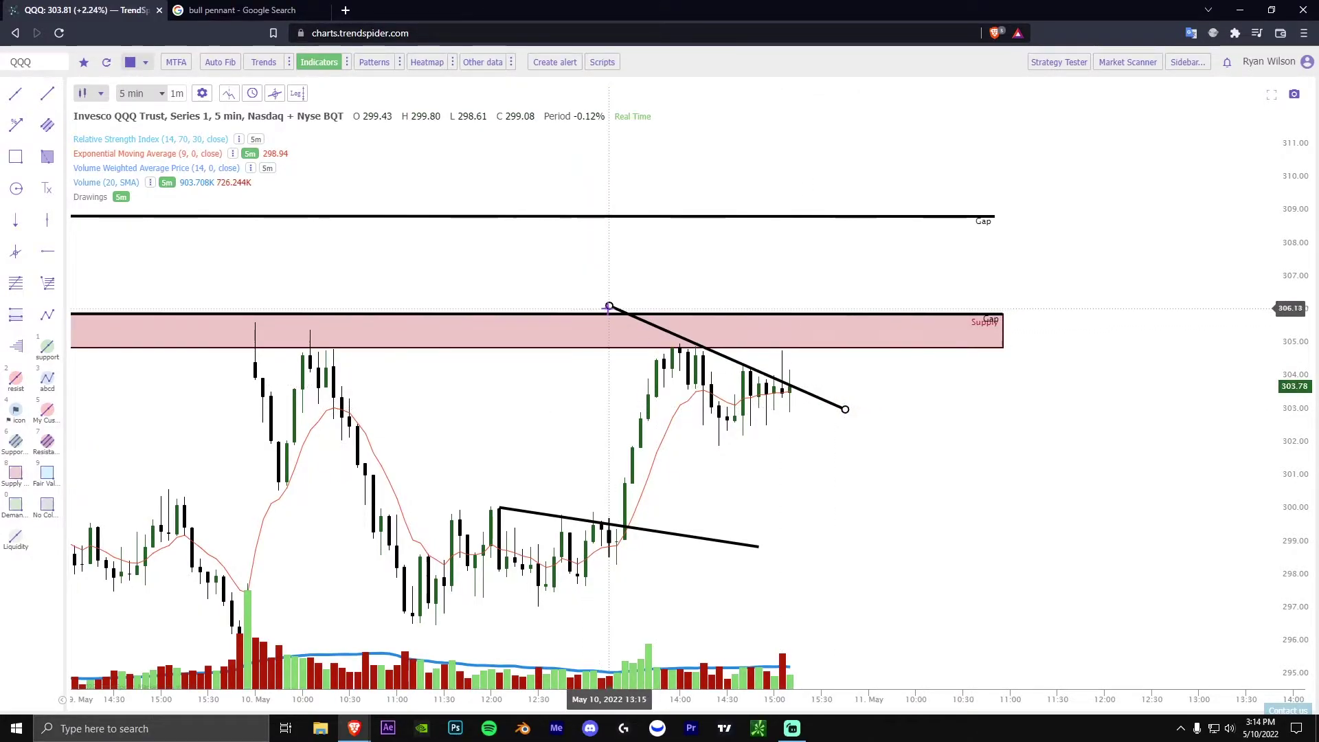
{"action": "left_click_drag", "start_coordinate": [610, 303], "coordinate": [617, 314]}
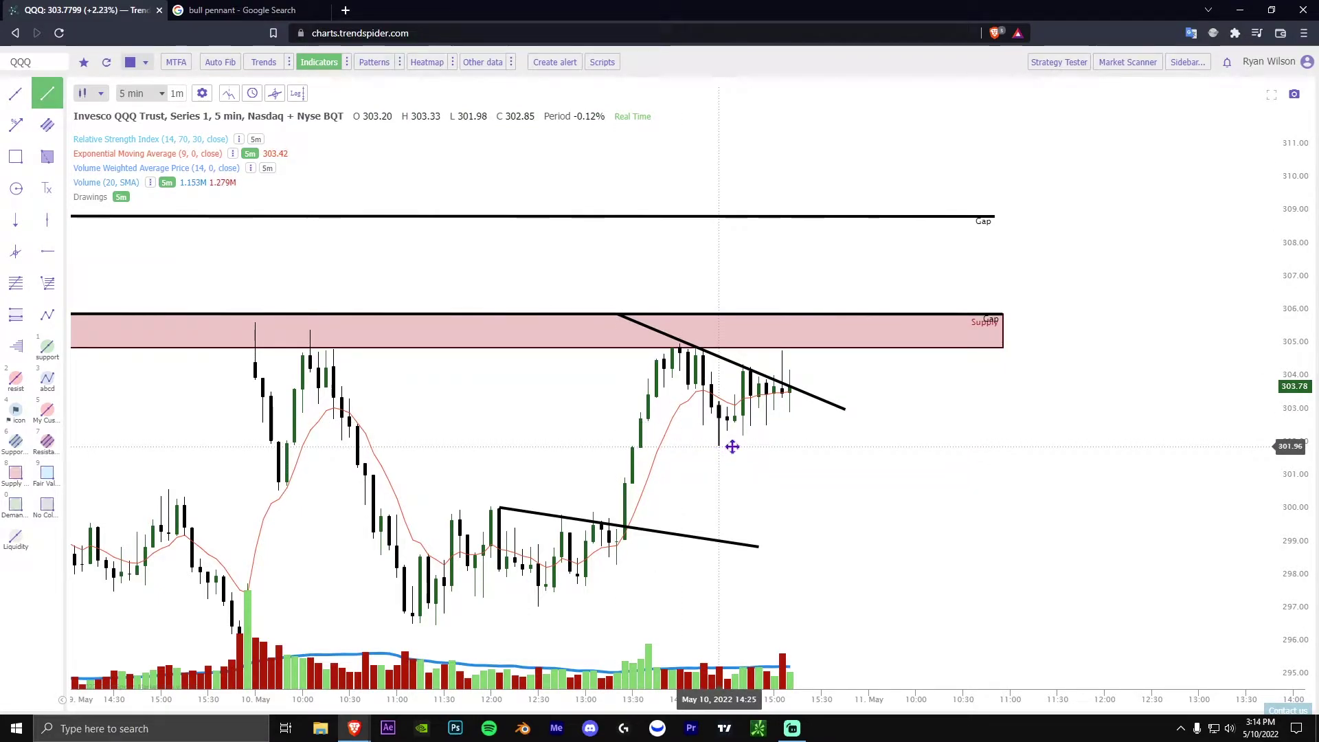
{"action": "left_click_drag", "start_coordinate": [732, 447], "coordinate": [875, 381]}
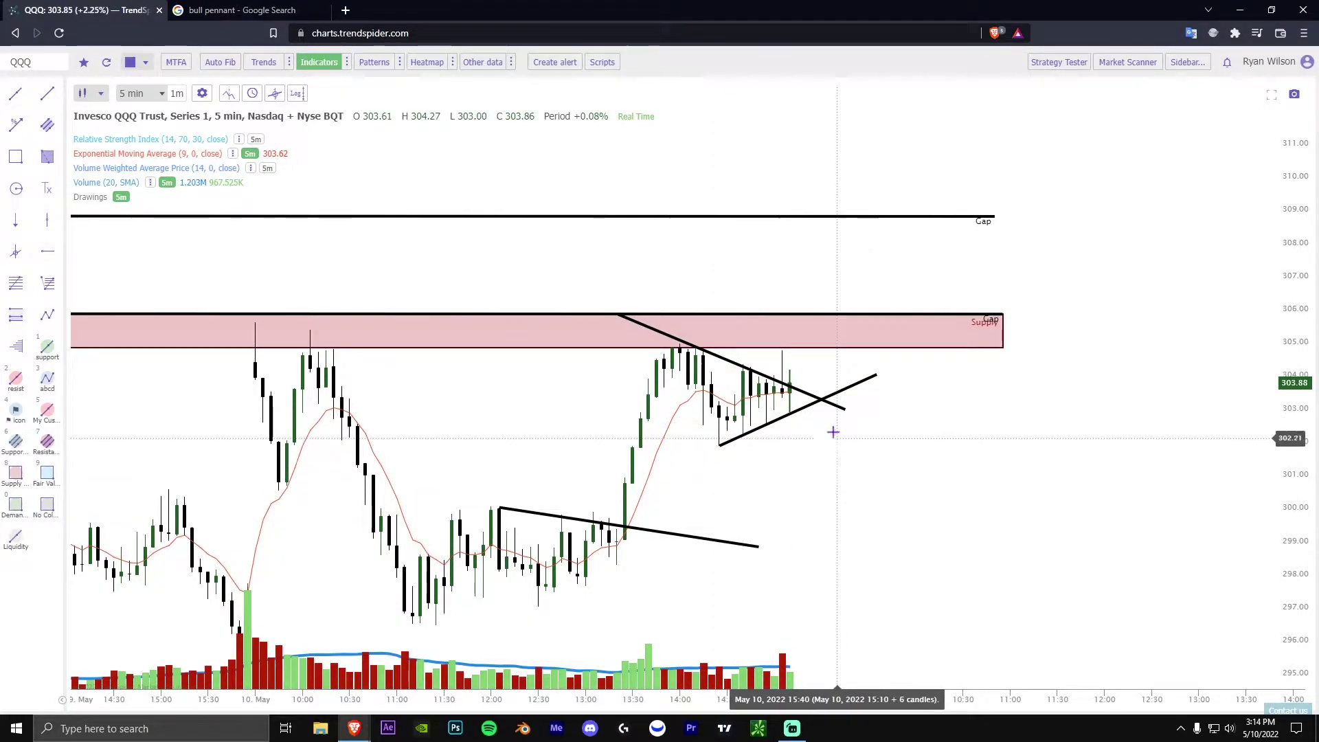
Examine the pennant formed by the two converging trend lines against the supply zone, gap lines and volume
{"action": "left_click_drag", "start_coordinate": [848, 468], "coordinate": [856, 478]}
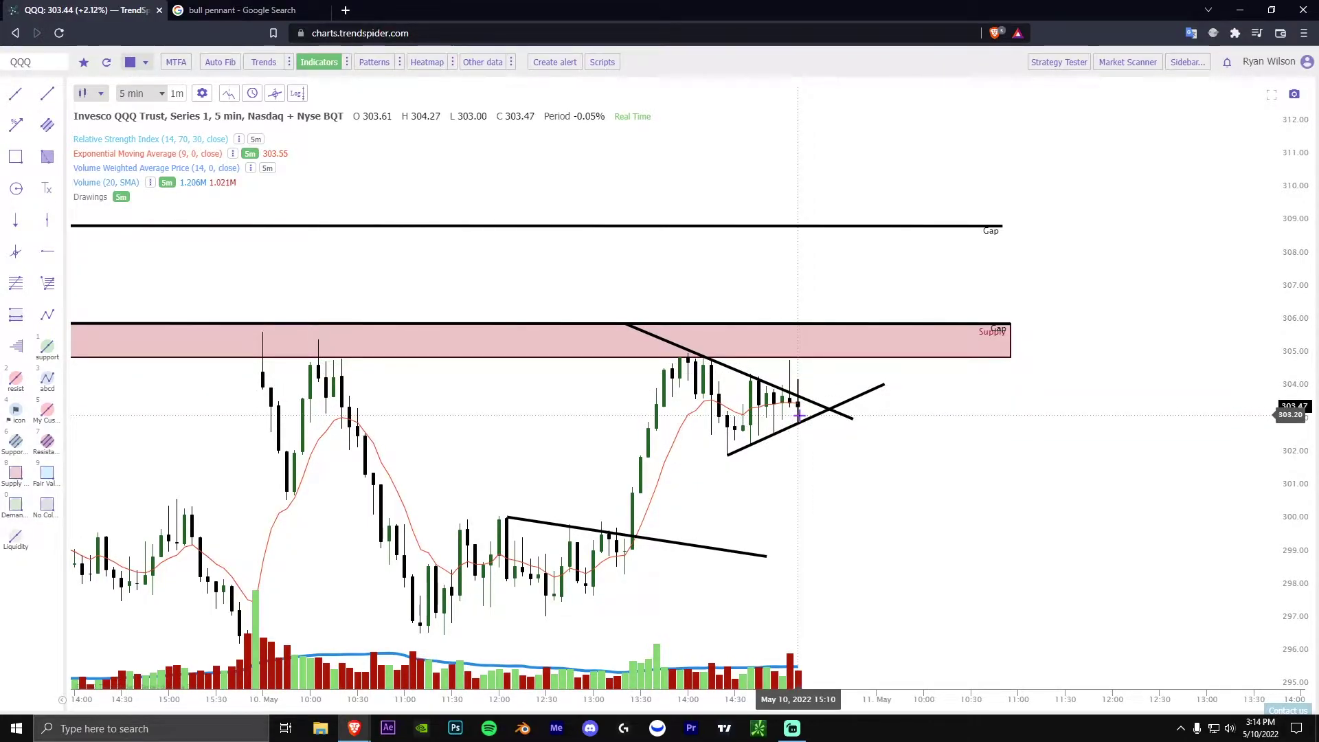
{"action": "scroll", "coordinate": [875, 457], "scroll_direction": "down", "scroll_amount": 1}
{"action": "scroll", "coordinate": [875, 457], "scroll_direction": "down", "scroll_amount": 1}
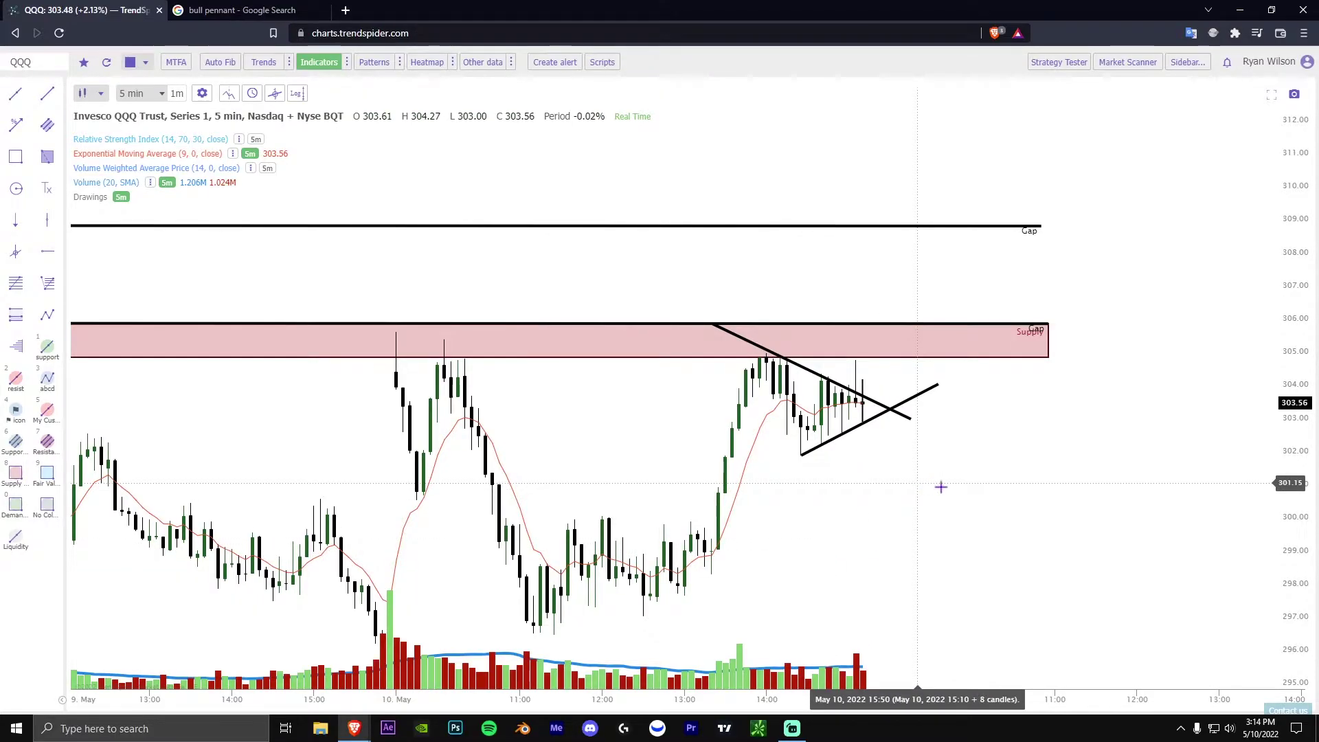
{"action": "scroll", "coordinate": [1054, 538], "scroll_direction": "down", "scroll_amount": 2}
{"action": "scroll", "coordinate": [515, 427], "scroll_direction": "left", "scroll_amount": 1}
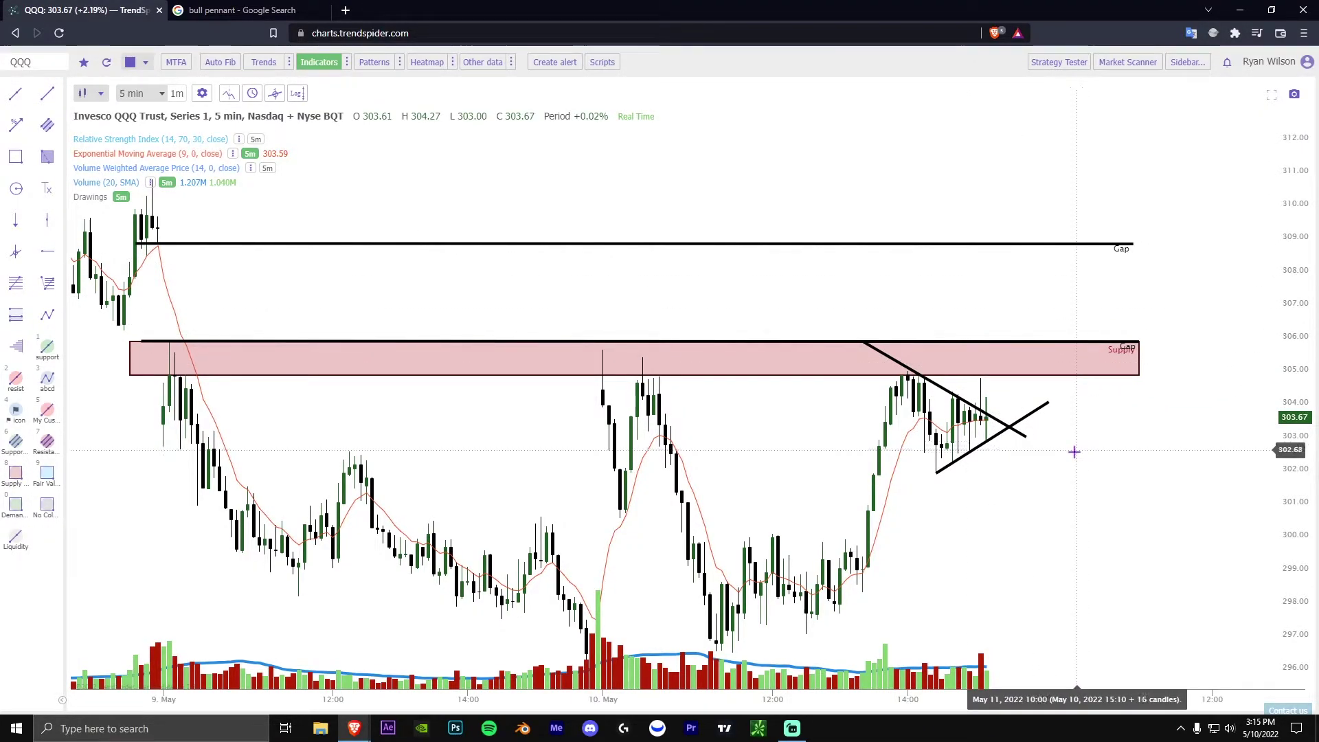
{"action": "scroll", "coordinate": [1057, 462], "scroll_direction": "up", "scroll_amount": 2}
{"action": "scroll", "coordinate": [1054, 464], "scroll_direction": "down", "scroll_amount": 3}
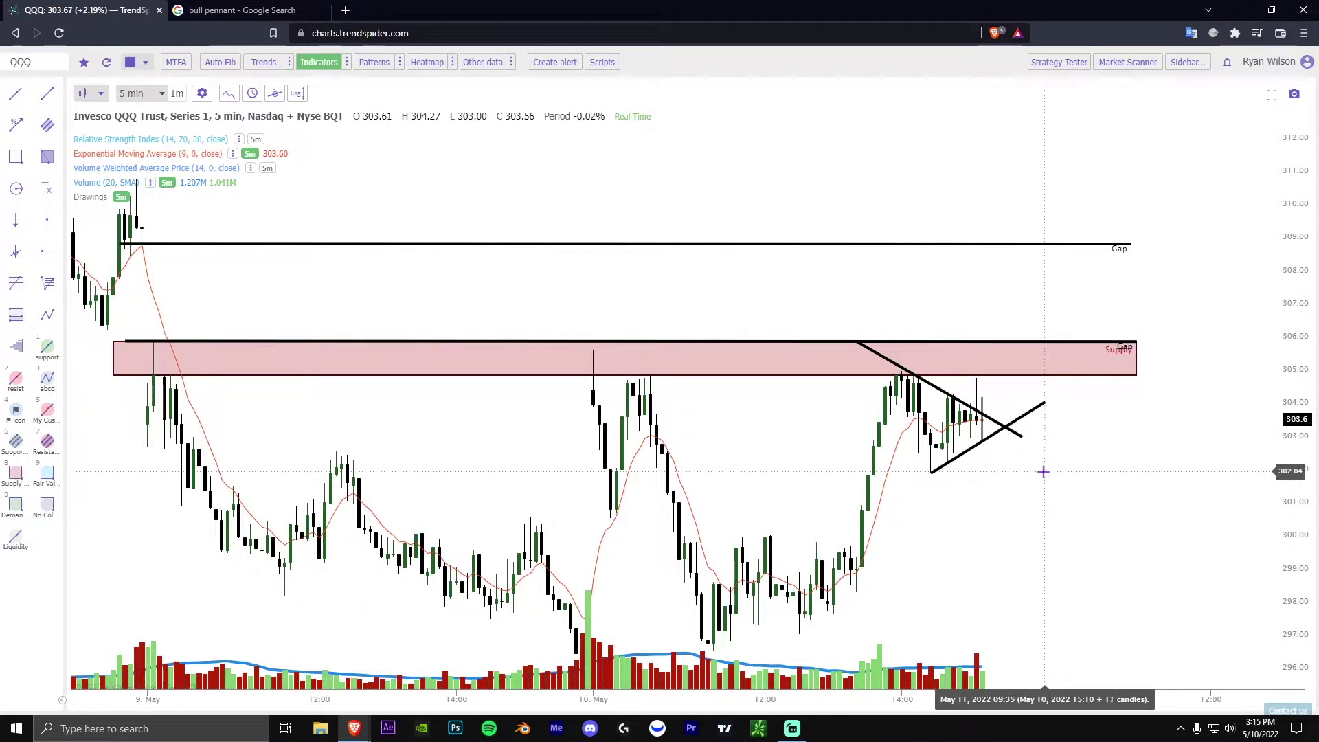
{"action": "scroll", "coordinate": [1010, 481], "scroll_direction": "up", "scroll_amount": 2}
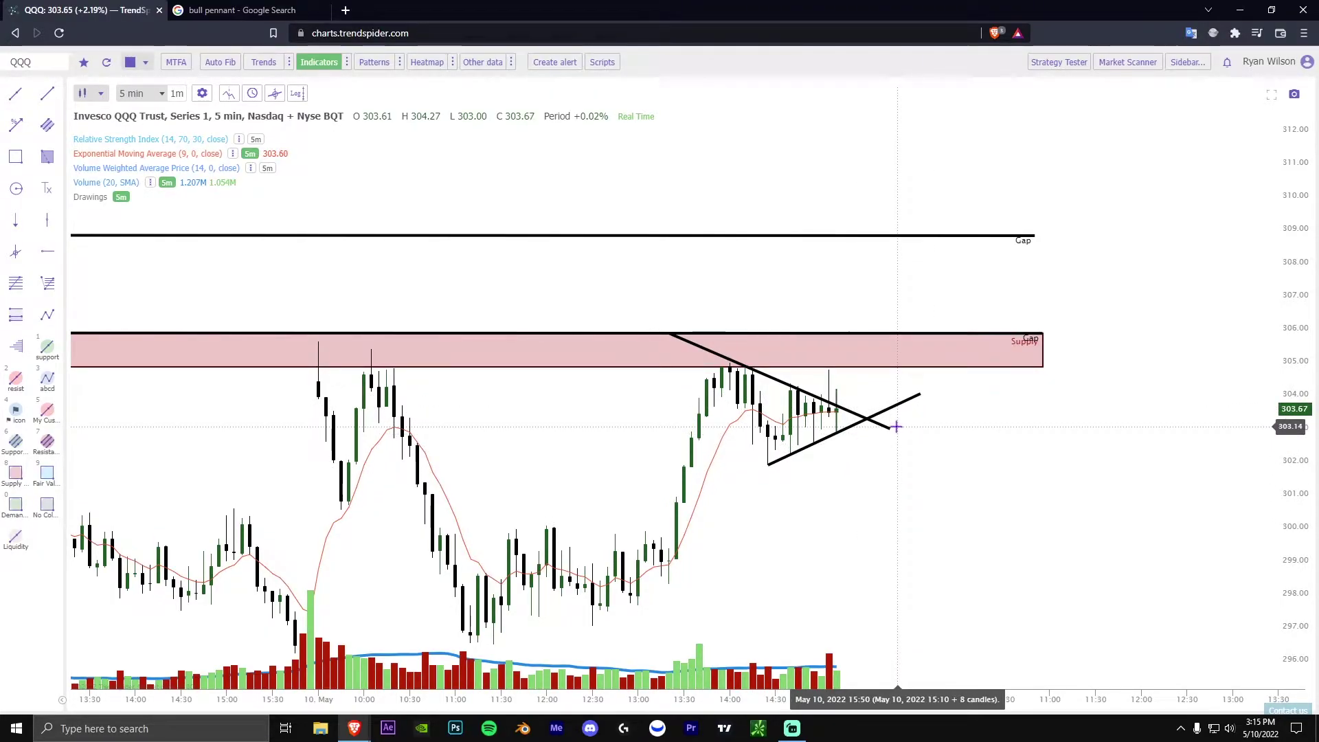
{"action": "scroll", "coordinate": [895, 434], "scroll_direction": "down", "scroll_amount": 5}
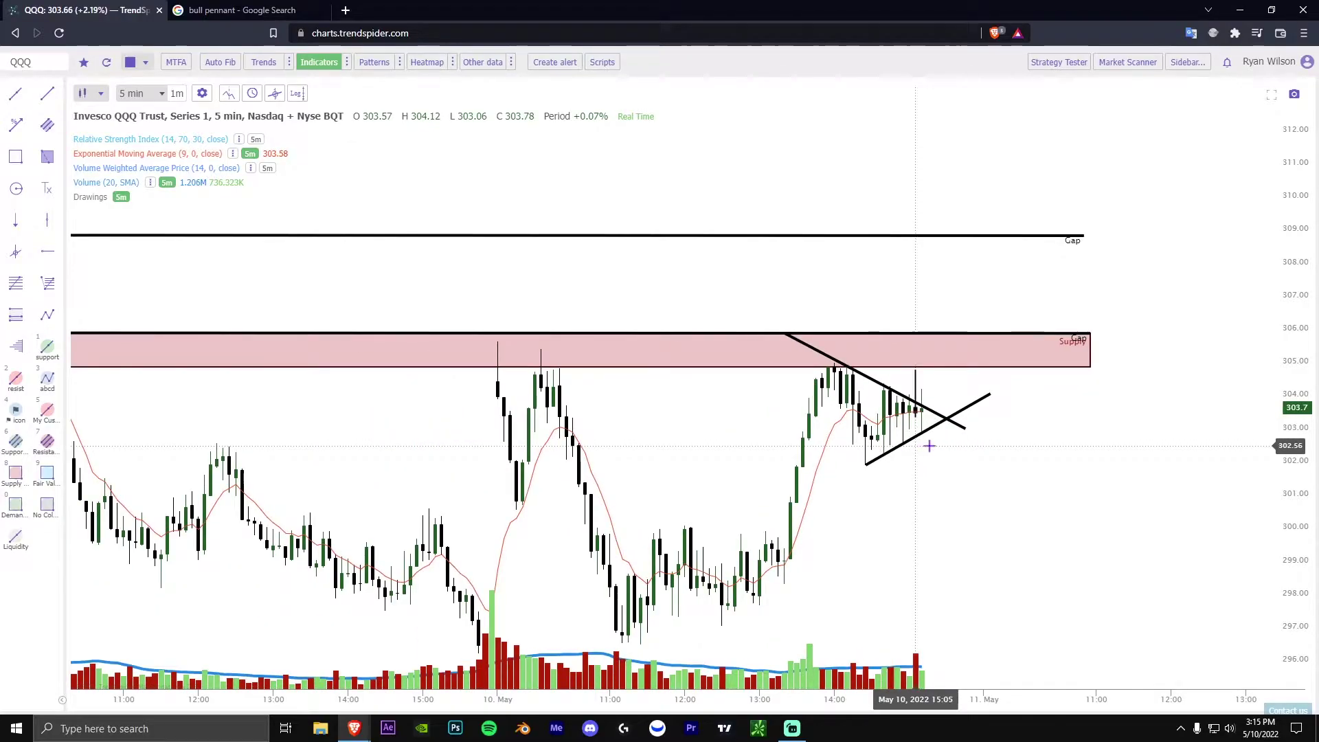
{"action": "scroll", "coordinate": [1017, 442], "scroll_direction": "down", "scroll_amount": 3}
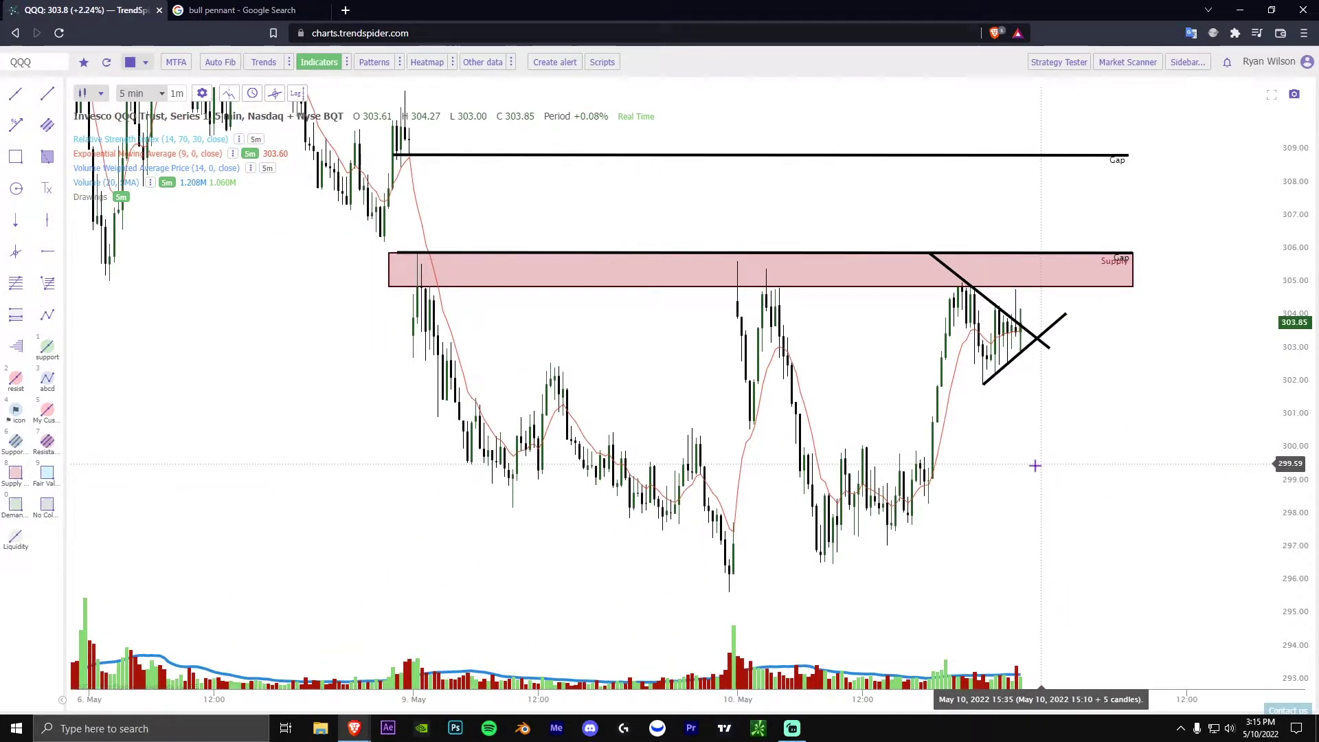
{"action": "scroll", "coordinate": [962, 477], "scroll_direction": "up", "scroll_amount": 2}
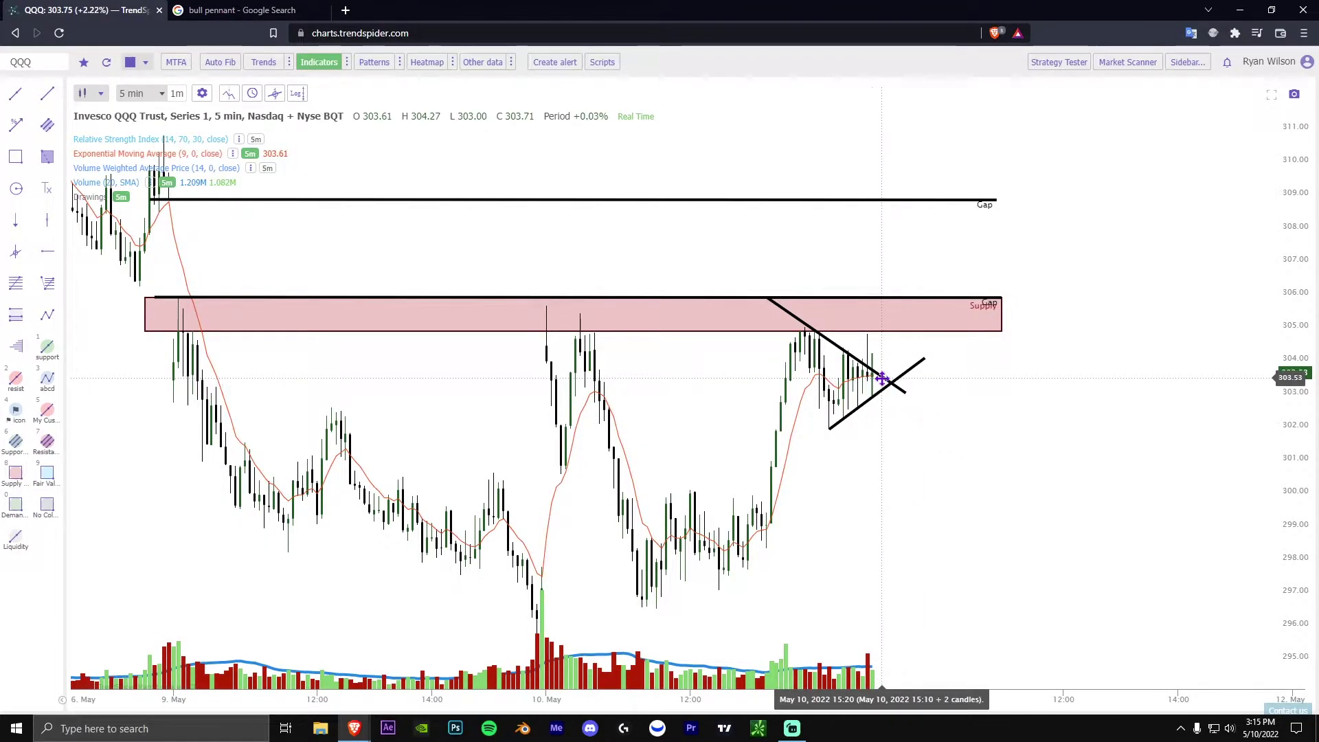
Switch the chart to the AAPL ticker
{"action": "left_click", "coordinate": [17, 65]}
{"action": "type", "text": "AAPL"}
{"action": "key", "text": "Return"}
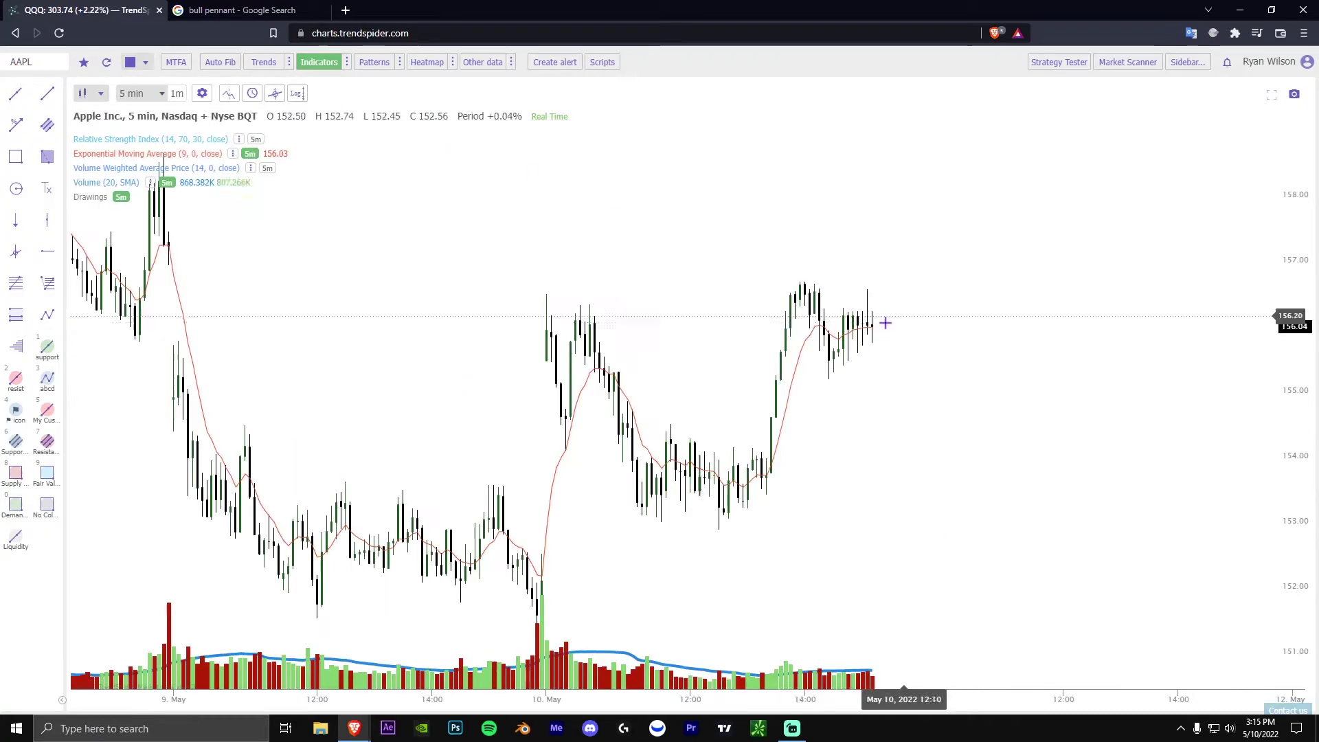
Switch the chart to the AMD ticker
{"action": "scroll", "coordinate": [927, 378], "scroll_direction": "up", "scroll_amount": 2}
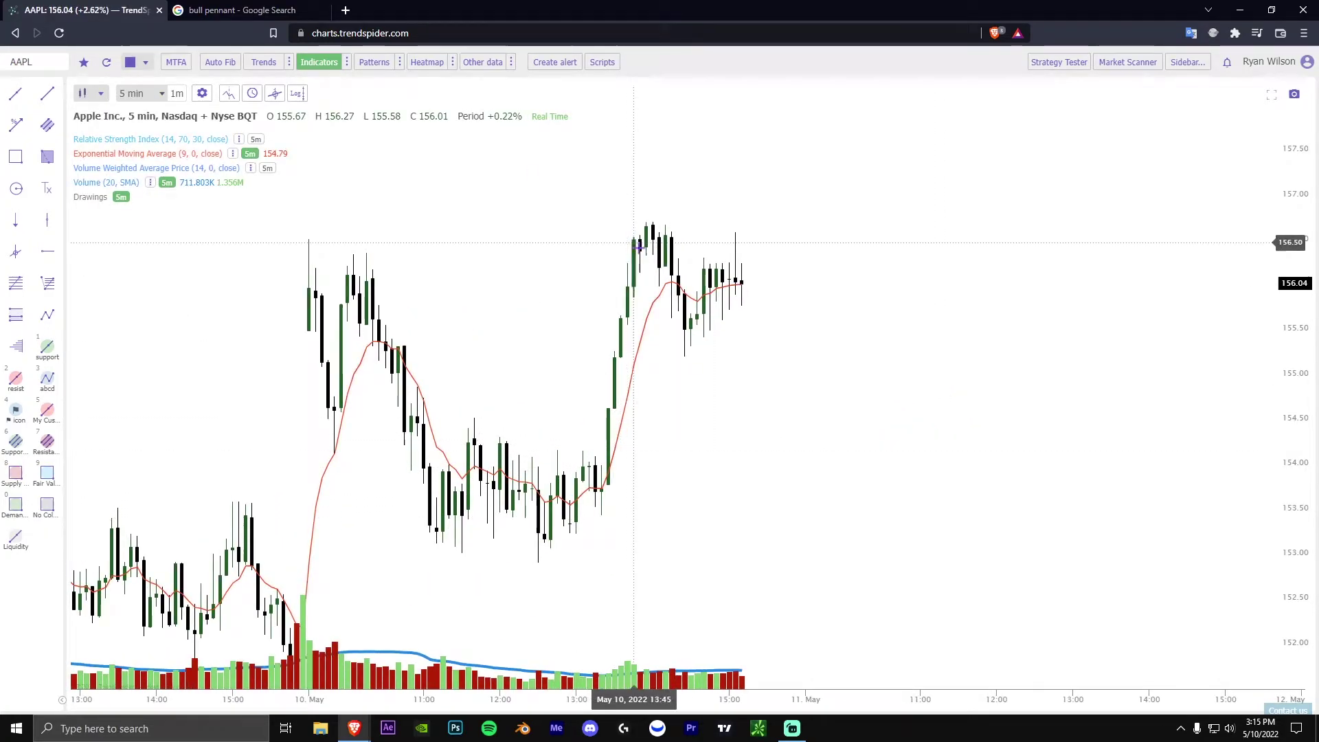
{"action": "scroll", "coordinate": [711, 292], "scroll_direction": "down", "scroll_amount": 1}
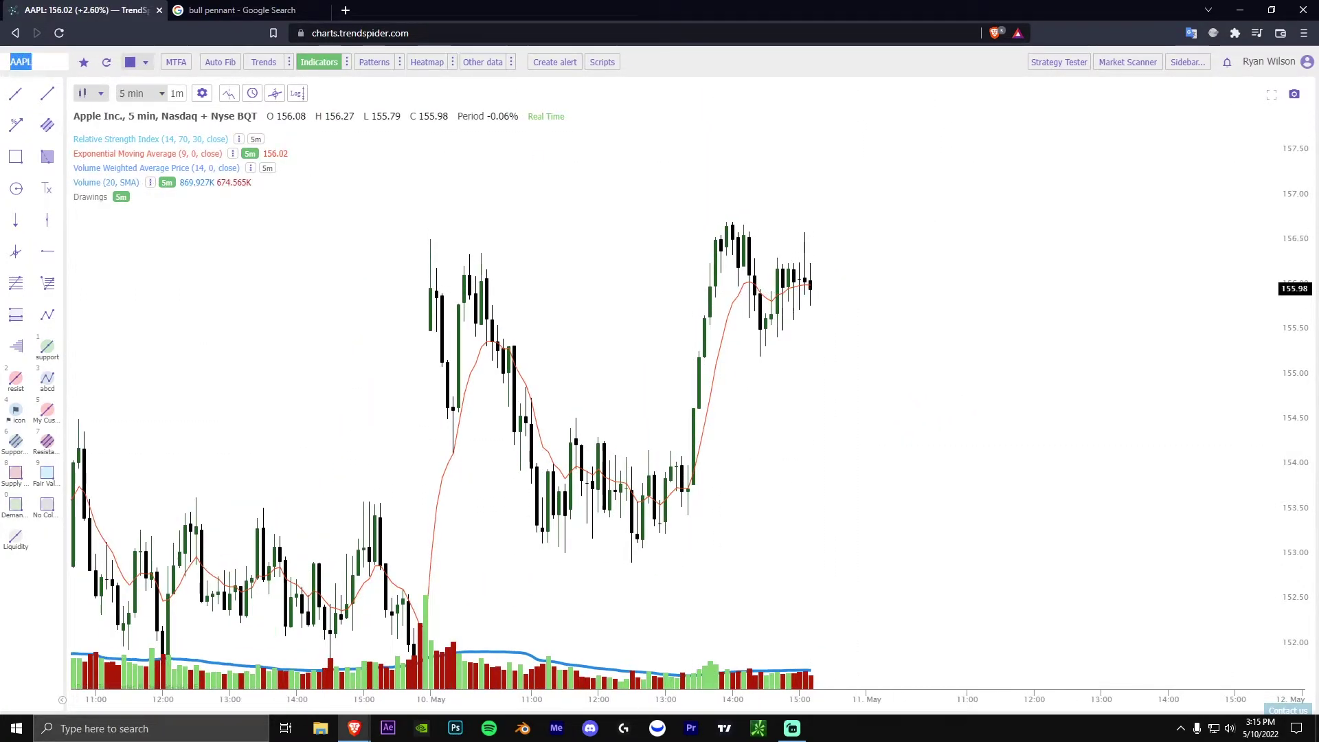
{"action": "left_click", "coordinate": [13, 61]}
{"action": "type", "text": "AMD"}
{"action": "key", "text": "Return"}
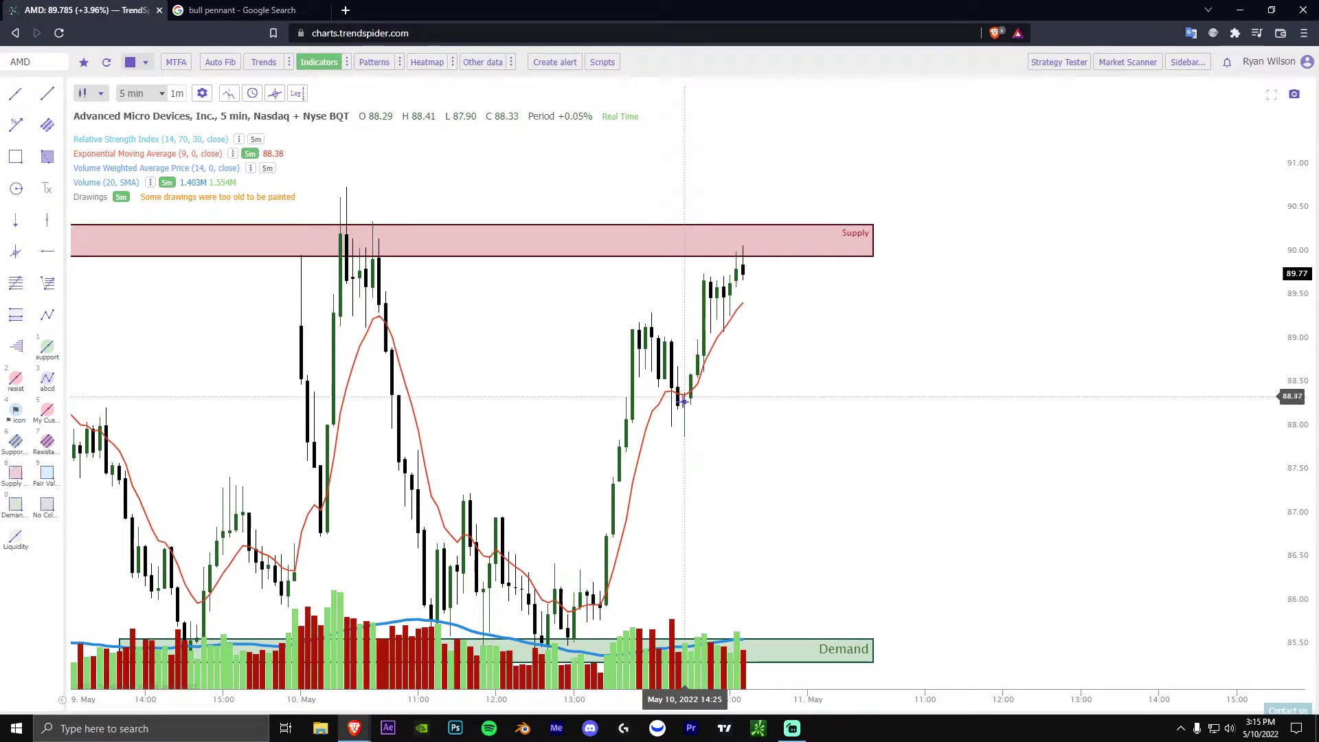
Try a descending trend line on AMD from the high near 14:00 down to about 88.5
{"action": "left_click", "coordinate": [46, 93]}
{"action": "left_click_drag", "start_coordinate": [652, 328], "coordinate": [743, 385]}
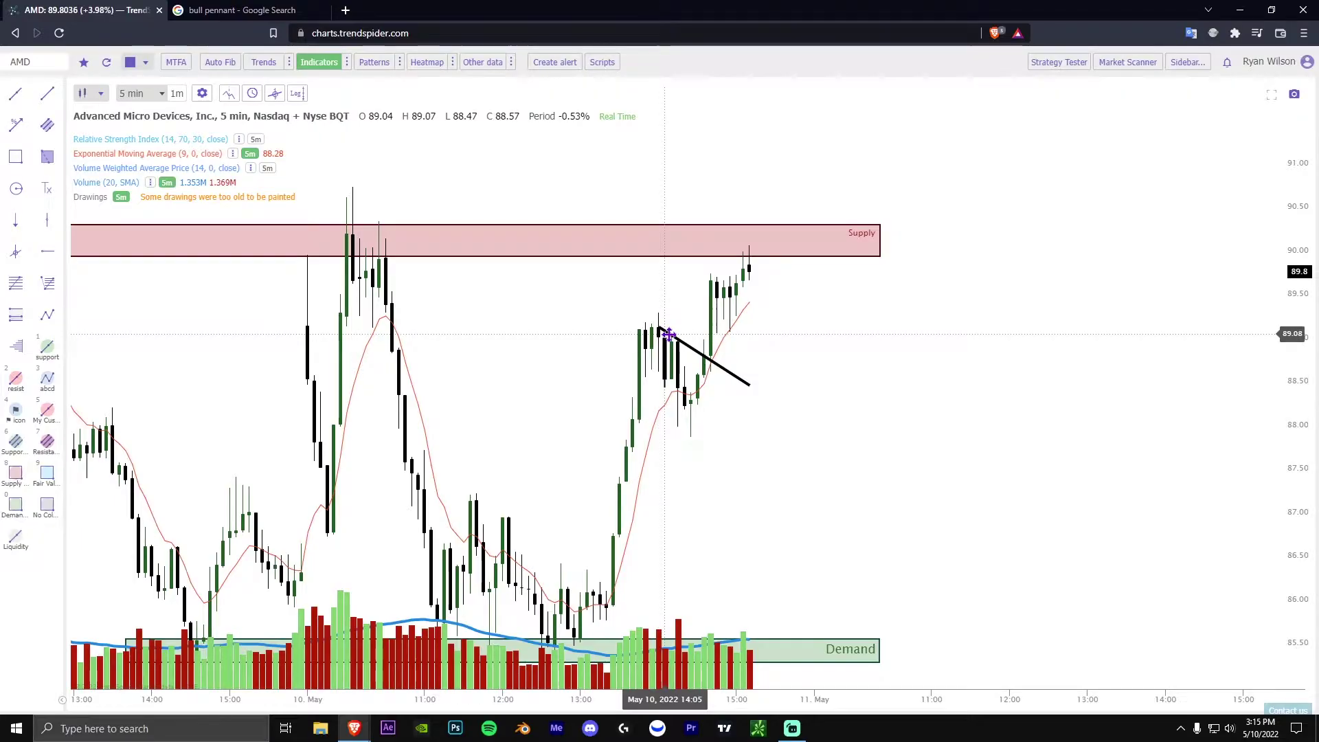
{"action": "scroll", "coordinate": [891, 365], "scroll_direction": "down", "scroll_amount": 3}
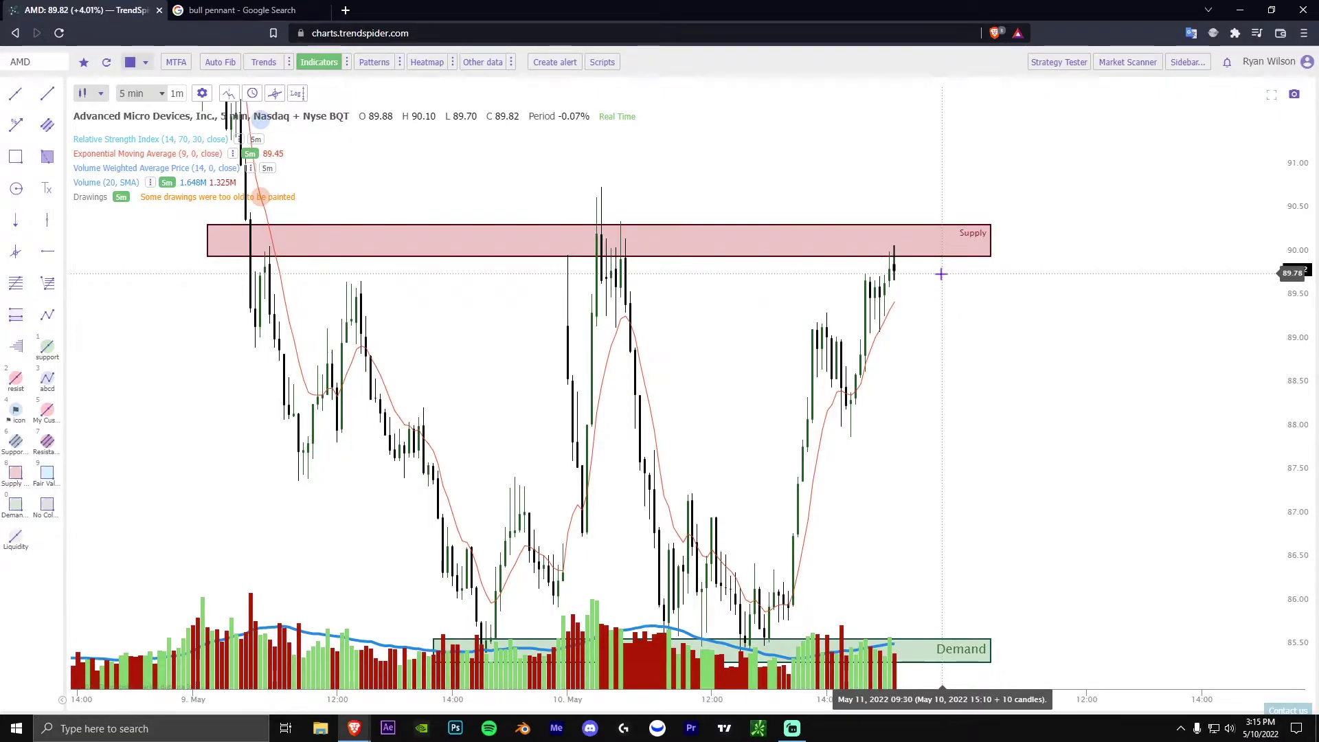
Check AMD's latest candles against the supply zone and switch the chart to the NVDA ticker
{"action": "scroll", "coordinate": [598, 238], "scroll_direction": "down", "scroll_amount": 1}
{"action": "scroll", "coordinate": [831, 200], "scroll_direction": "up", "scroll_amount": 2}
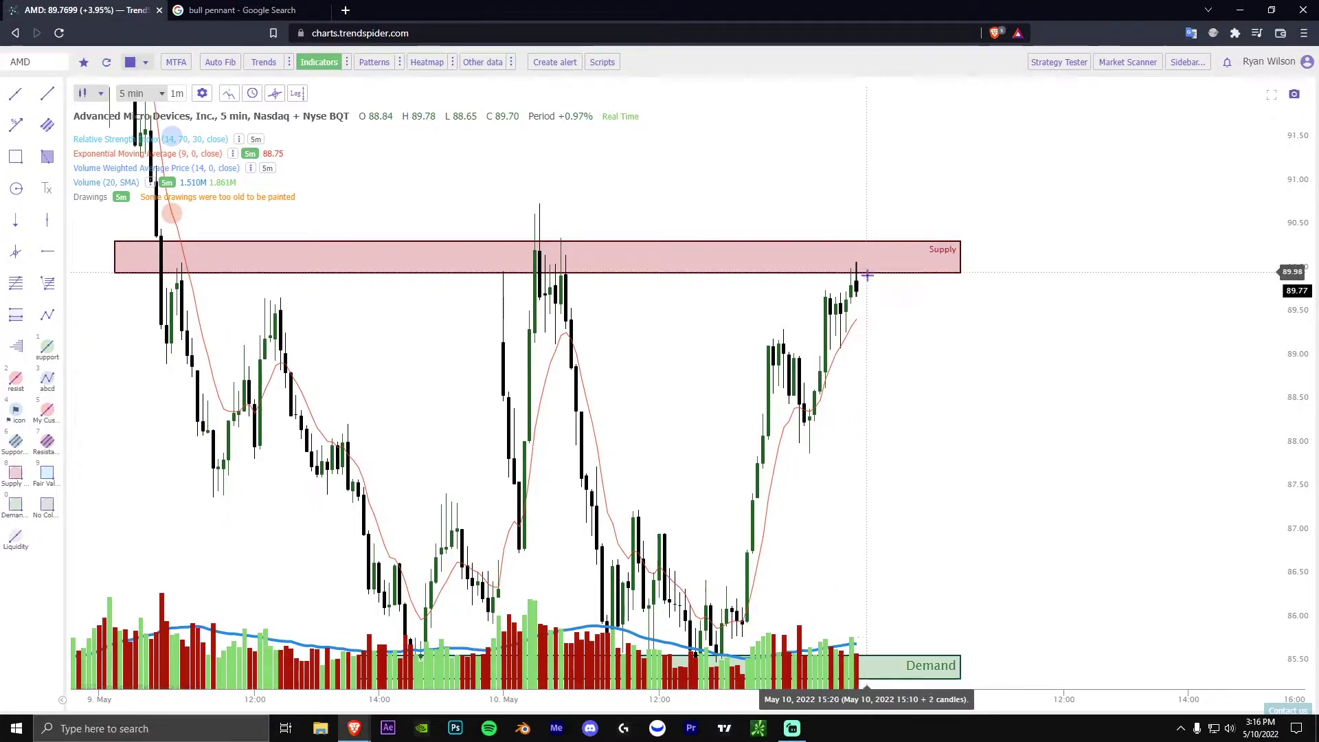
{"action": "scroll", "coordinate": [905, 332], "scroll_direction": "up", "scroll_amount": 1}
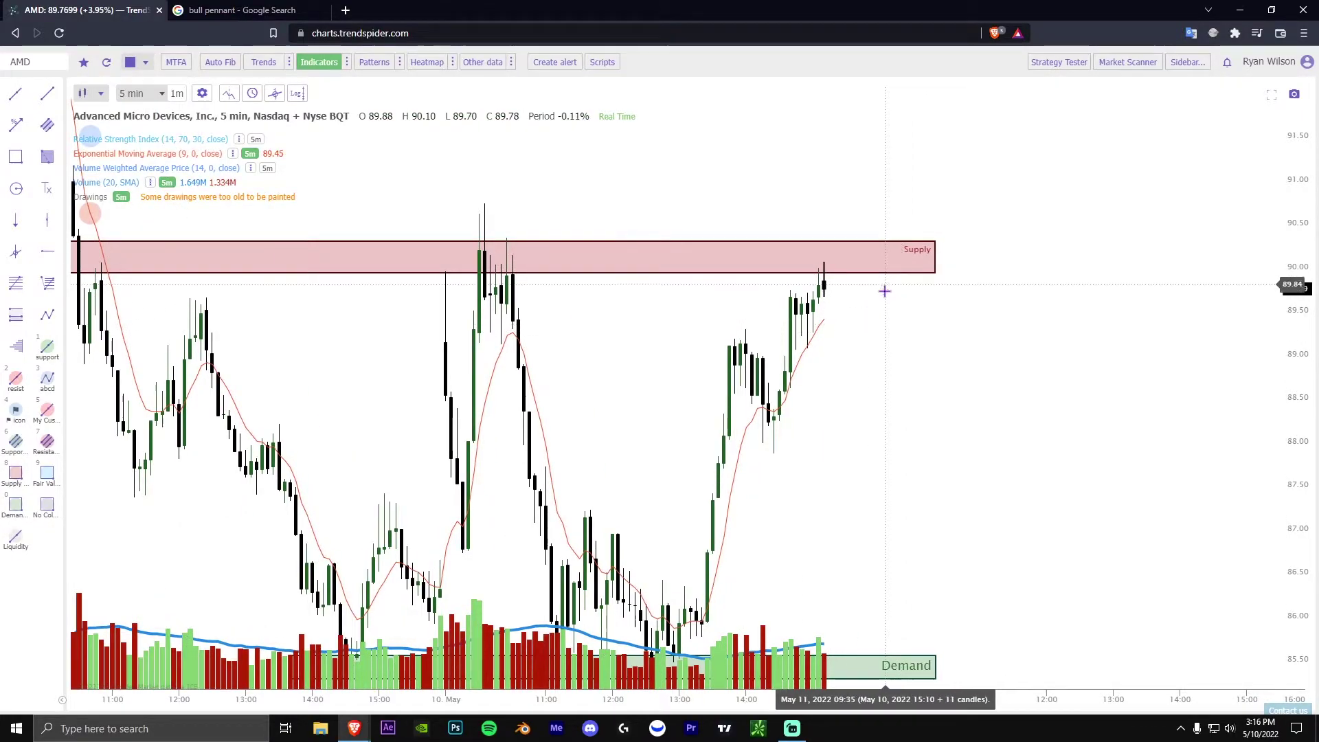
{"action": "scroll", "coordinate": [883, 374], "scroll_direction": "down", "scroll_amount": 2}
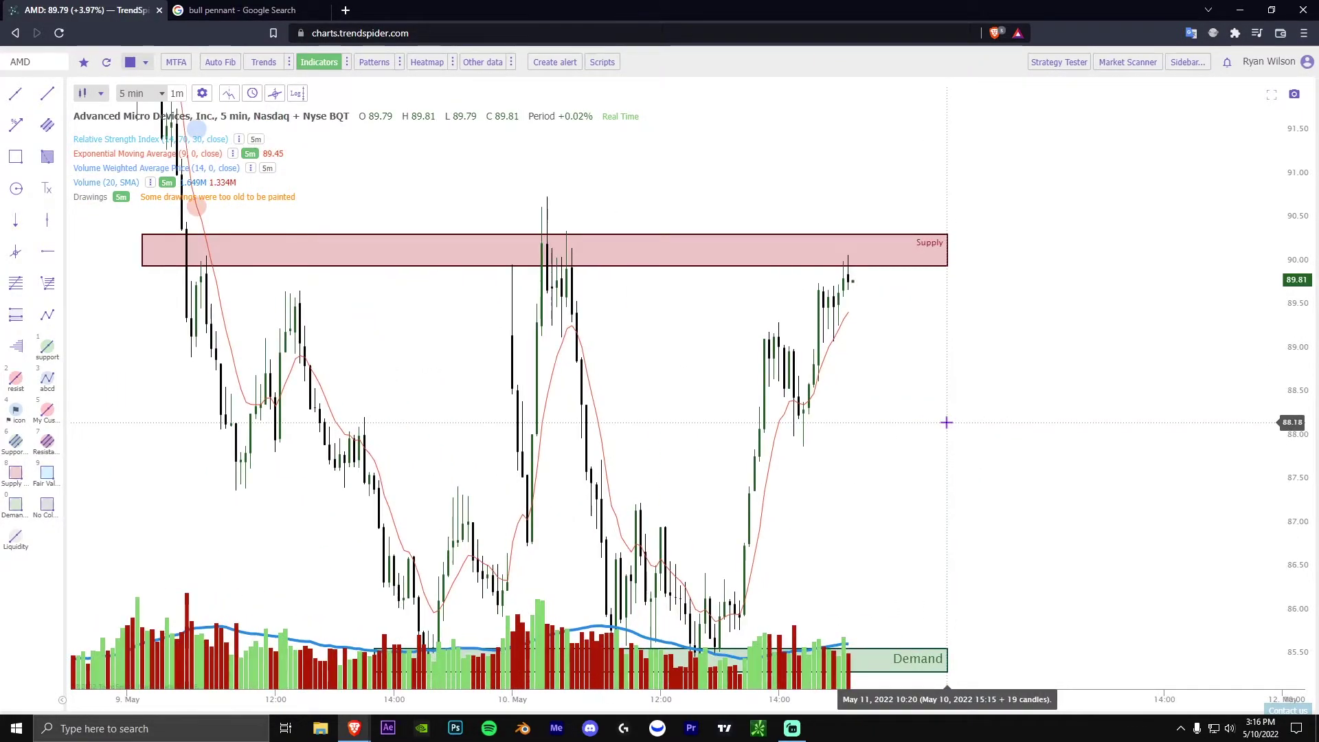
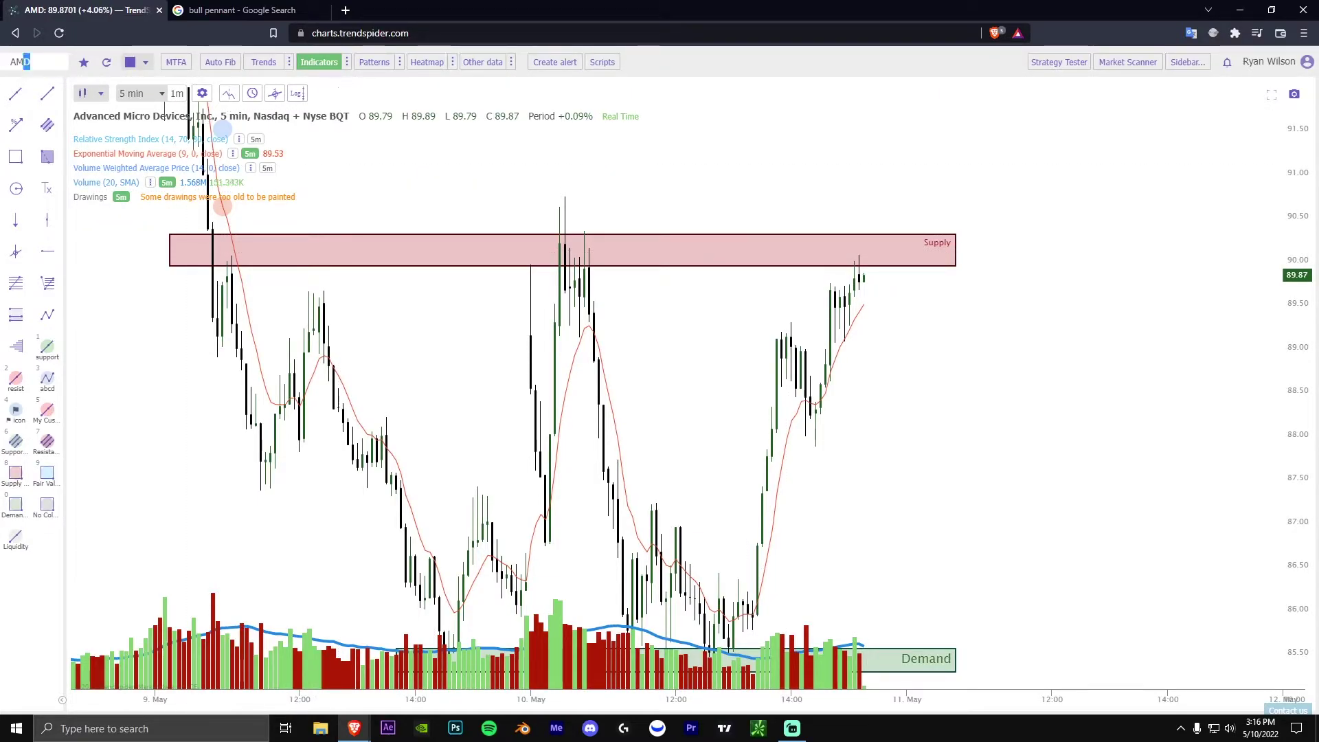
{"action": "type", "text": "NVDA"}
{"action": "key", "text": "Return"}
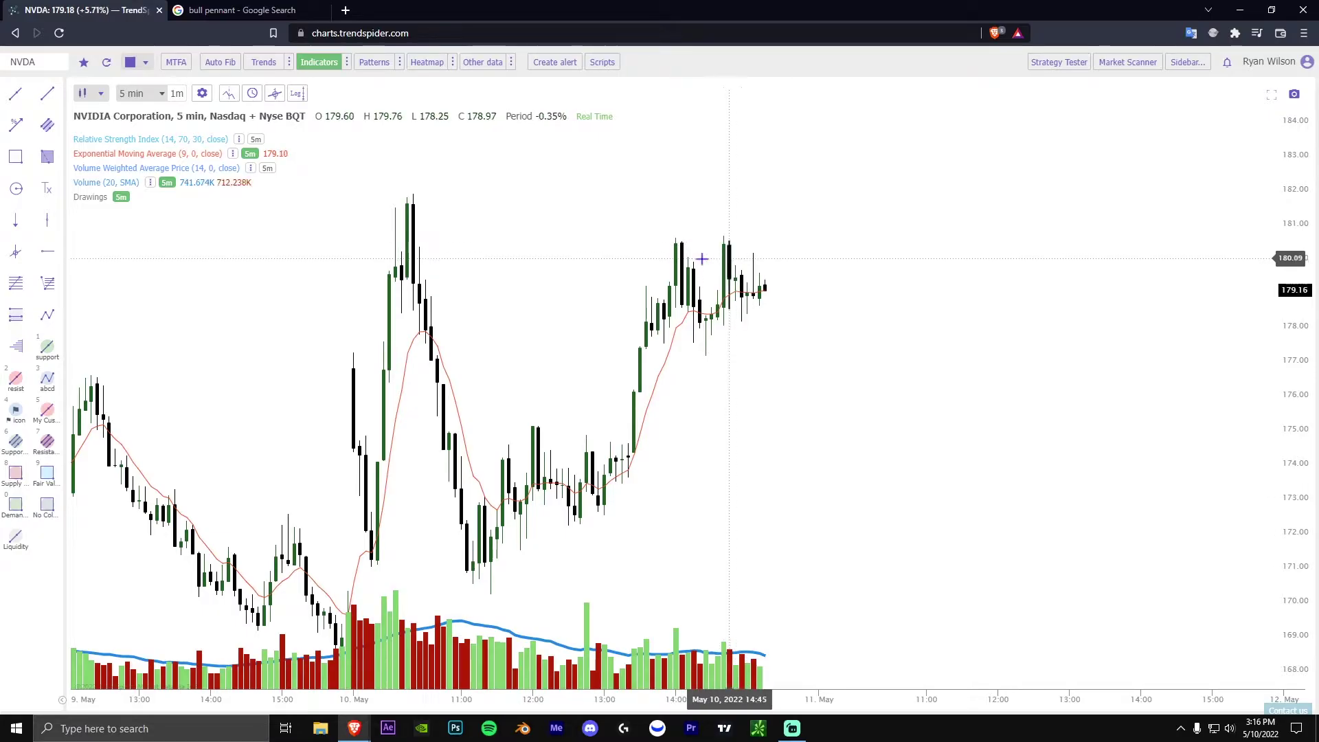
Examine NVDA's 5-minute consolidation after the May 10 rally against the preceding days' price action and volume
{"action": "scroll", "coordinate": [687, 345], "scroll_direction": "up", "scroll_amount": 5}
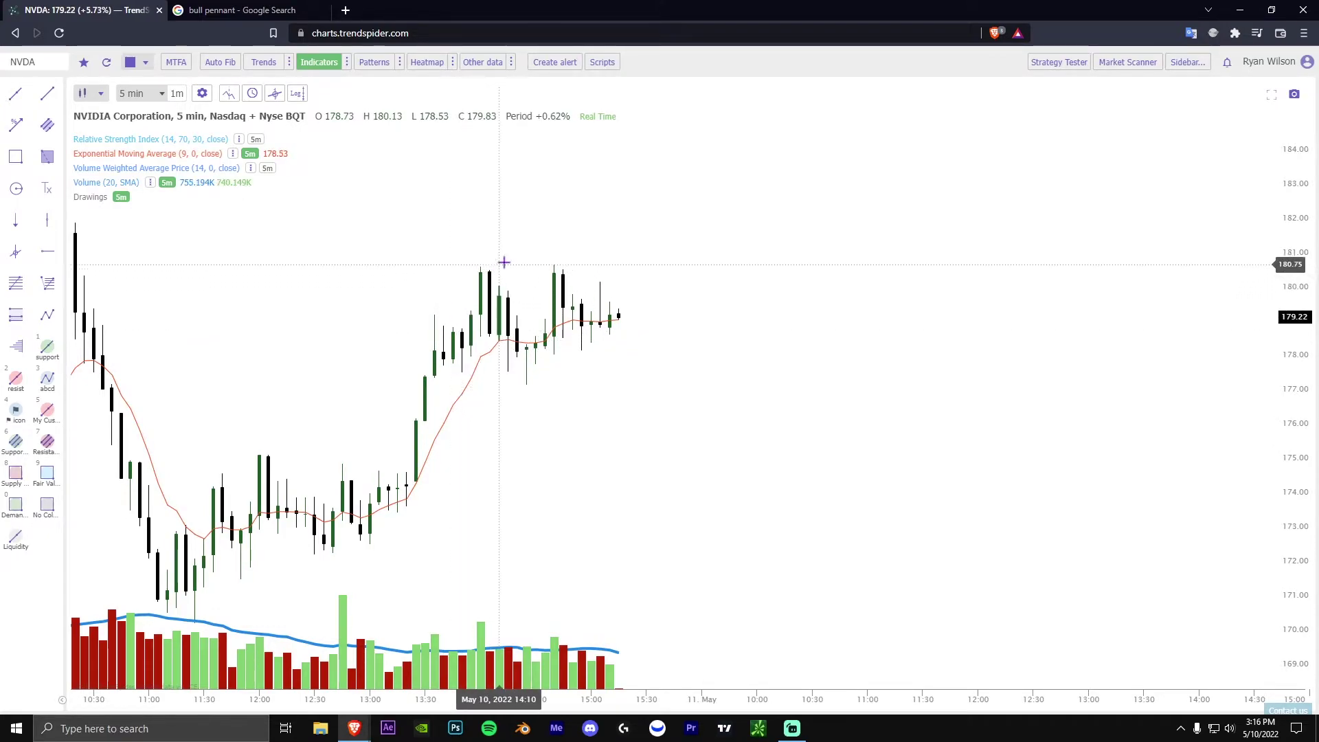
{"action": "scroll", "coordinate": [687, 274], "scroll_direction": "down", "scroll_amount": 1}
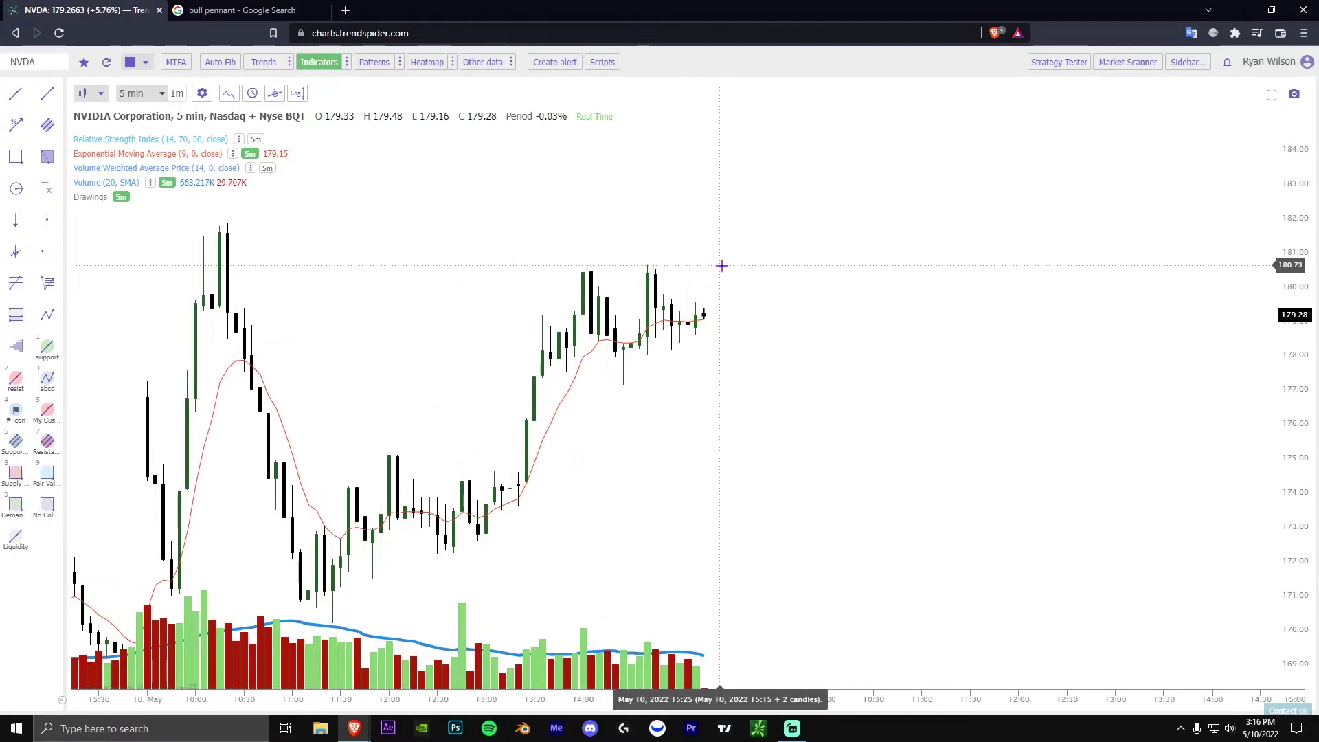
{"action": "scroll", "coordinate": [722, 265], "scroll_direction": "down", "scroll_amount": 2}
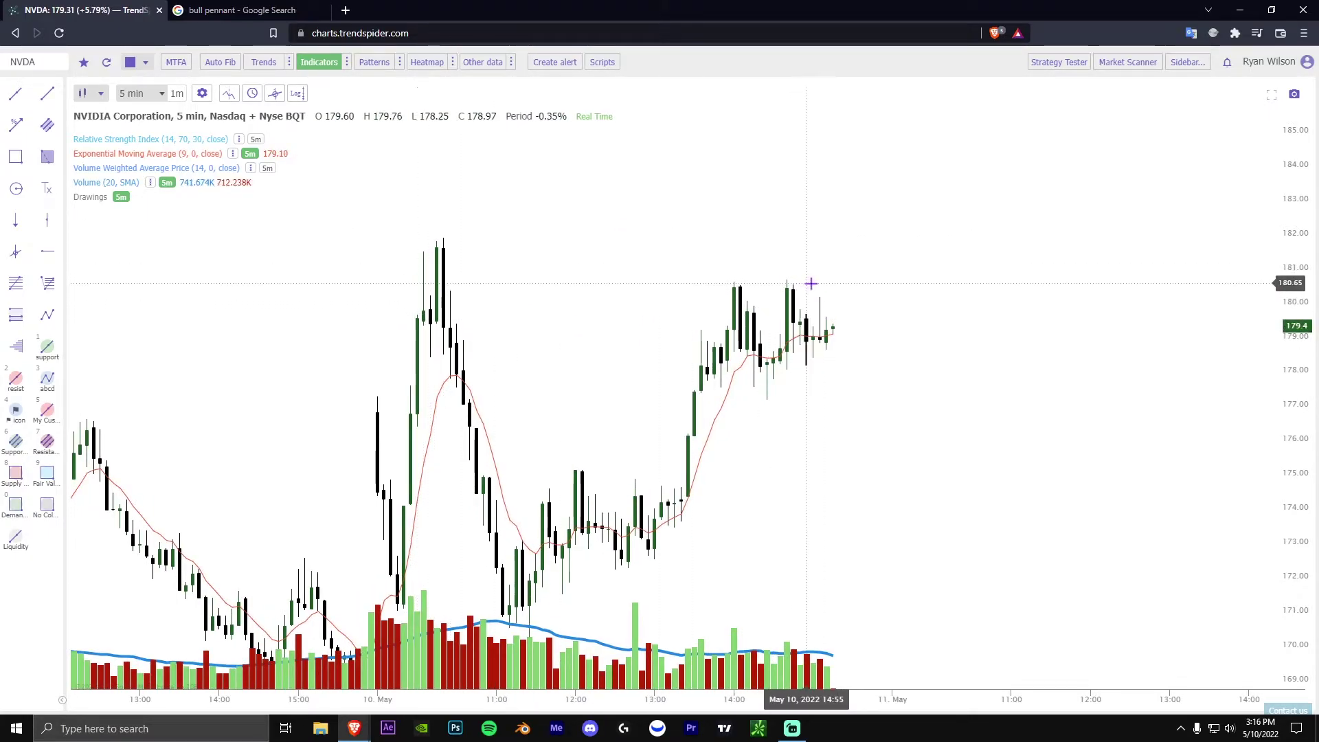
{"action": "scroll", "coordinate": [951, 323], "scroll_direction": "down", "scroll_amount": 2}
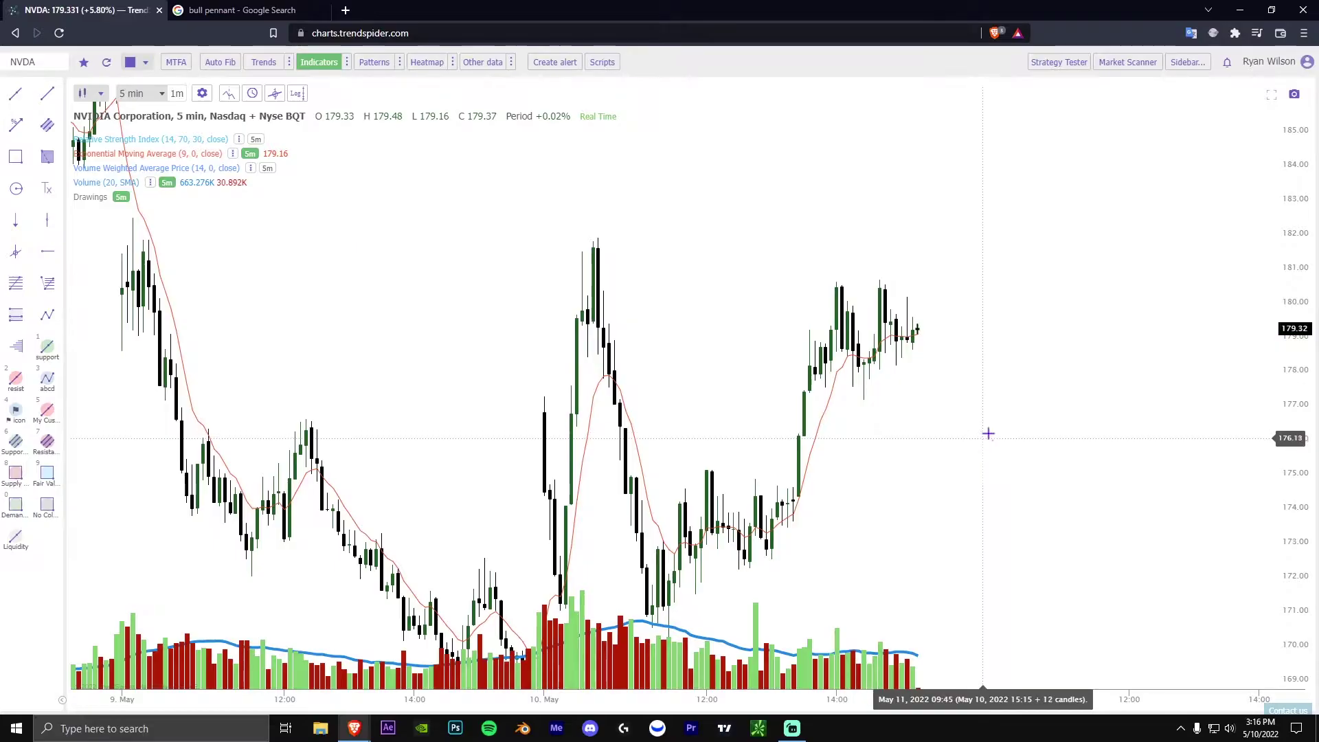
{"action": "left_click_drag", "start_coordinate": [1287, 330], "coordinate": [1287, 371]}
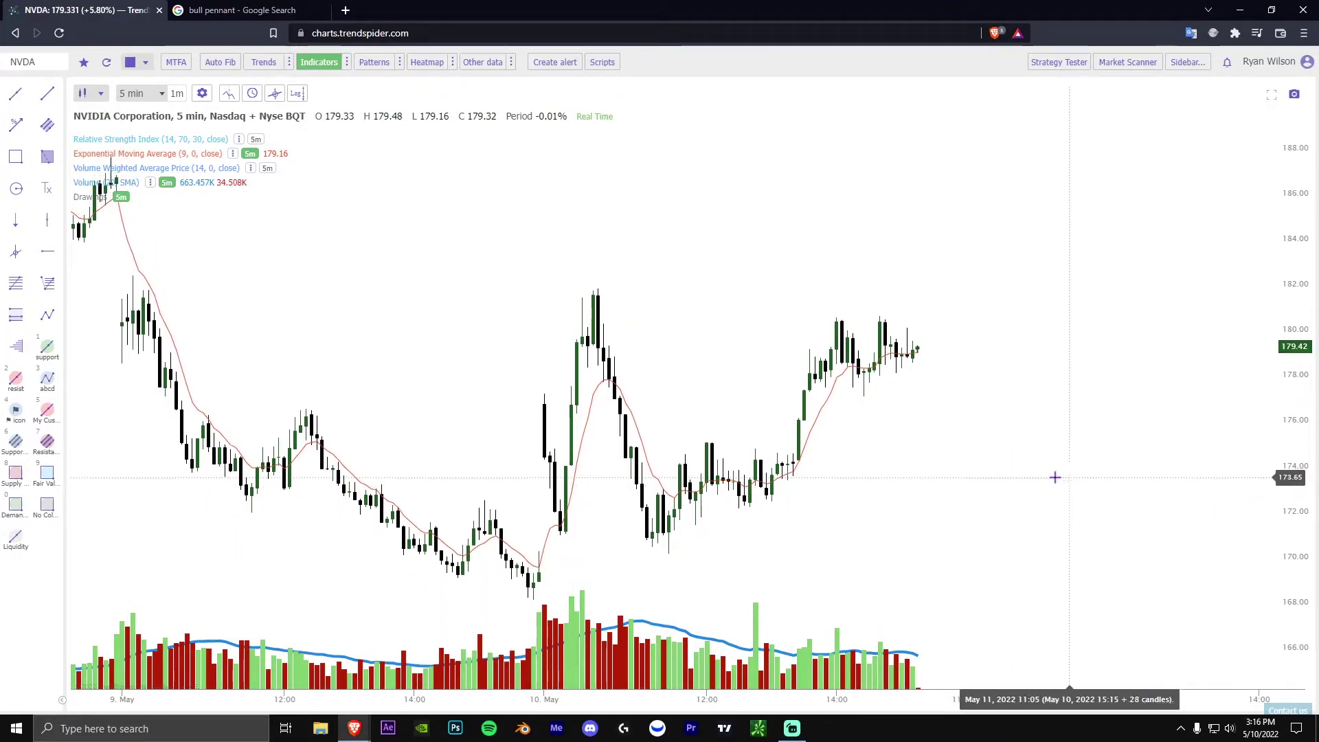
{"action": "left_click_drag", "start_coordinate": [1060, 477], "coordinate": [981, 456]}
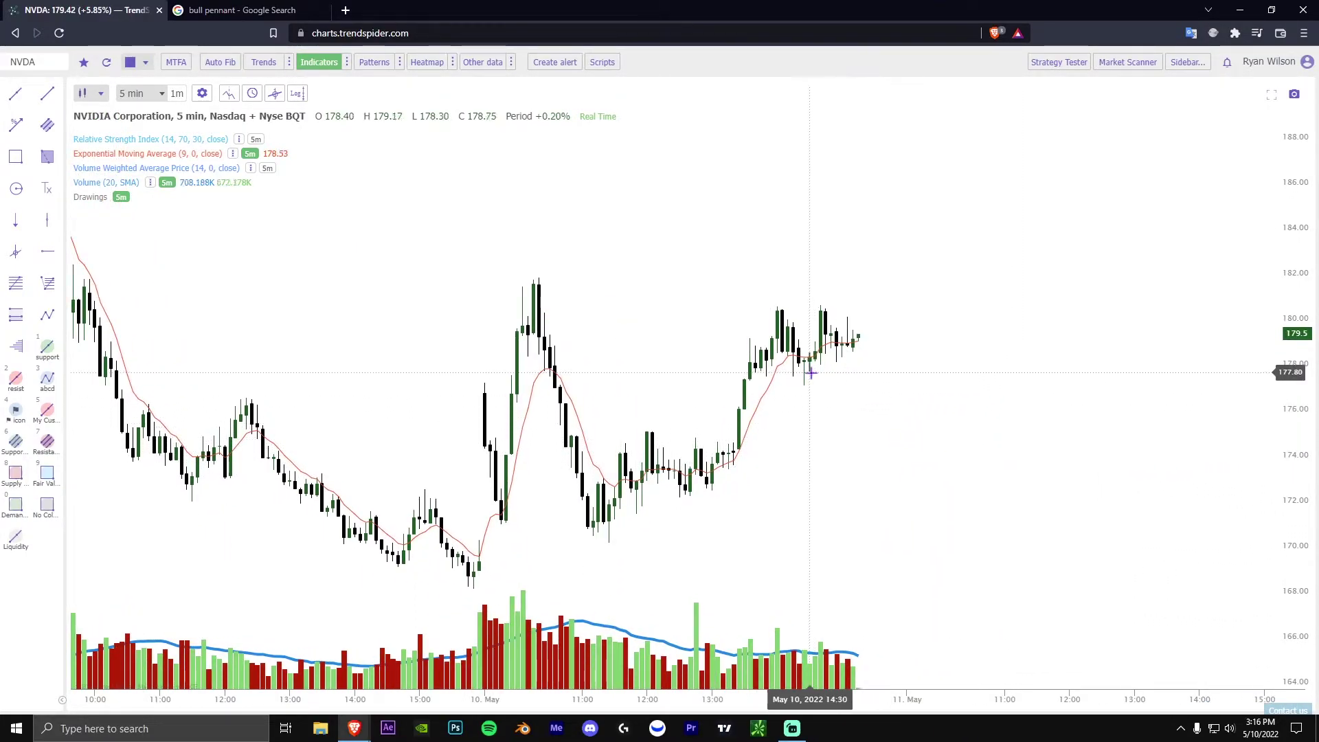
{"action": "left_click_drag", "start_coordinate": [804, 347], "coordinate": [986, 422]}
{"action": "scroll", "coordinate": [945, 426], "scroll_direction": "down", "scroll_amount": 2}
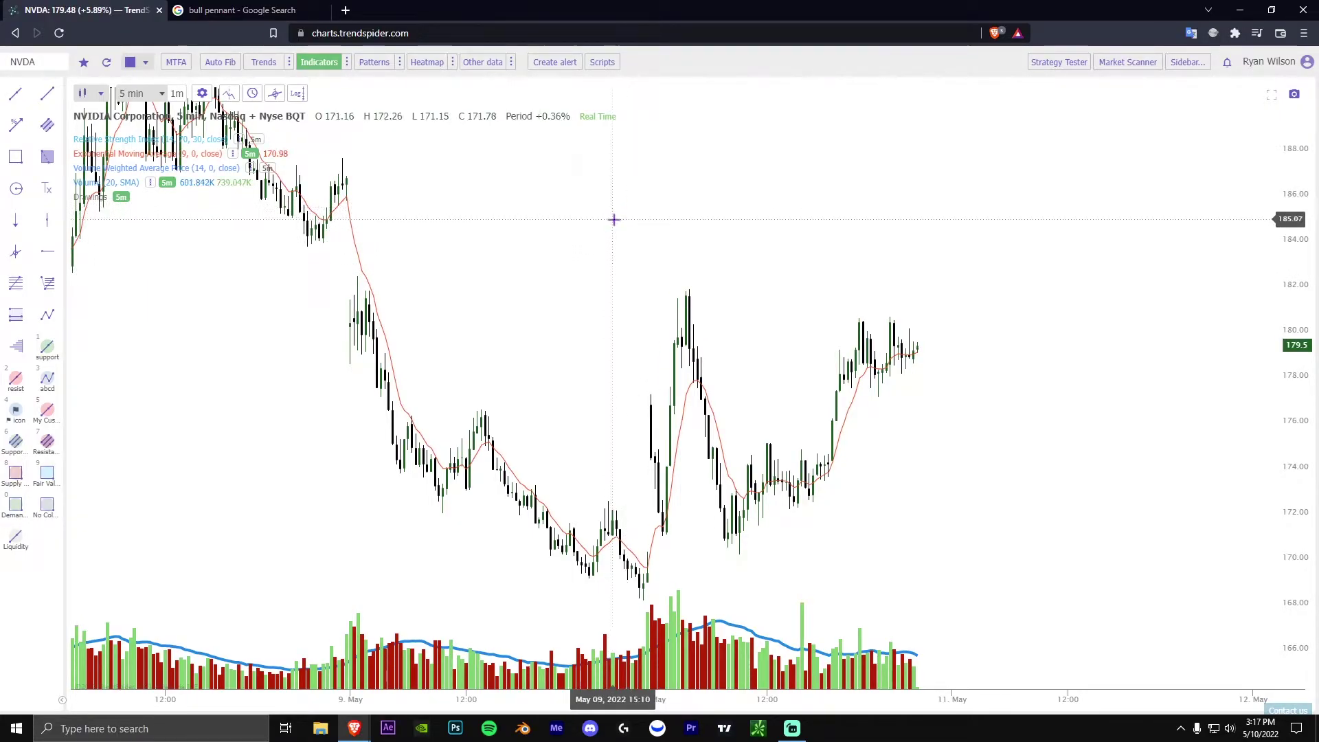
{"action": "scroll", "coordinate": [804, 261], "scroll_direction": "down", "scroll_amount": 4}
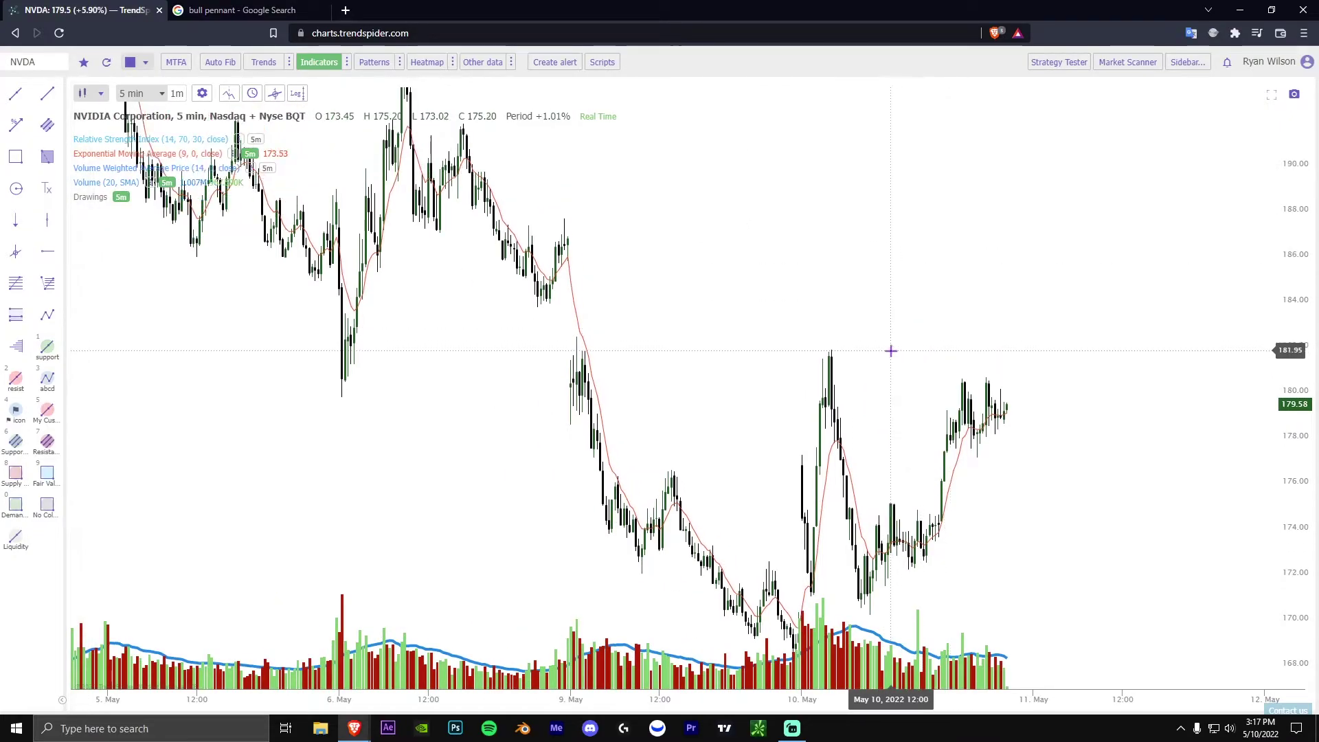
{"action": "scroll", "coordinate": [901, 342], "scroll_direction": "up", "scroll_amount": 3}
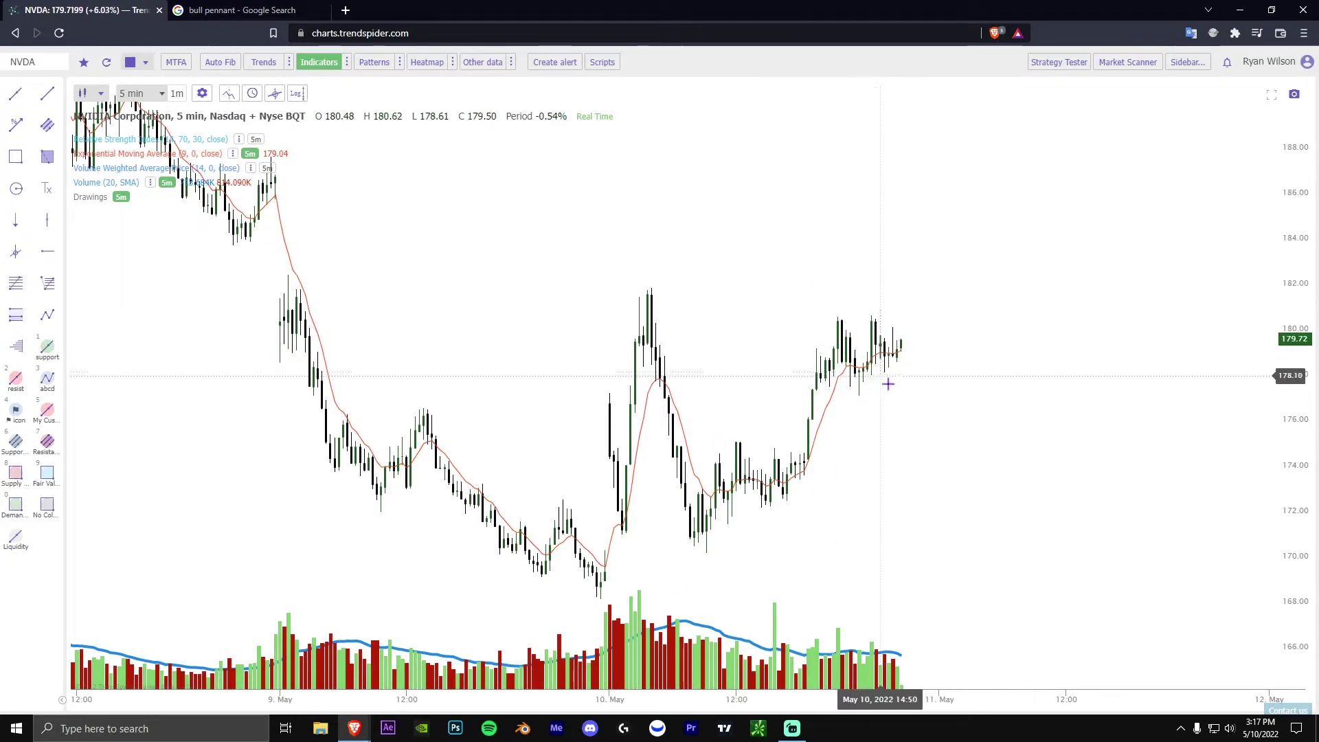
{"action": "scroll", "coordinate": [893, 364], "scroll_direction": "up", "scroll_amount": 3}
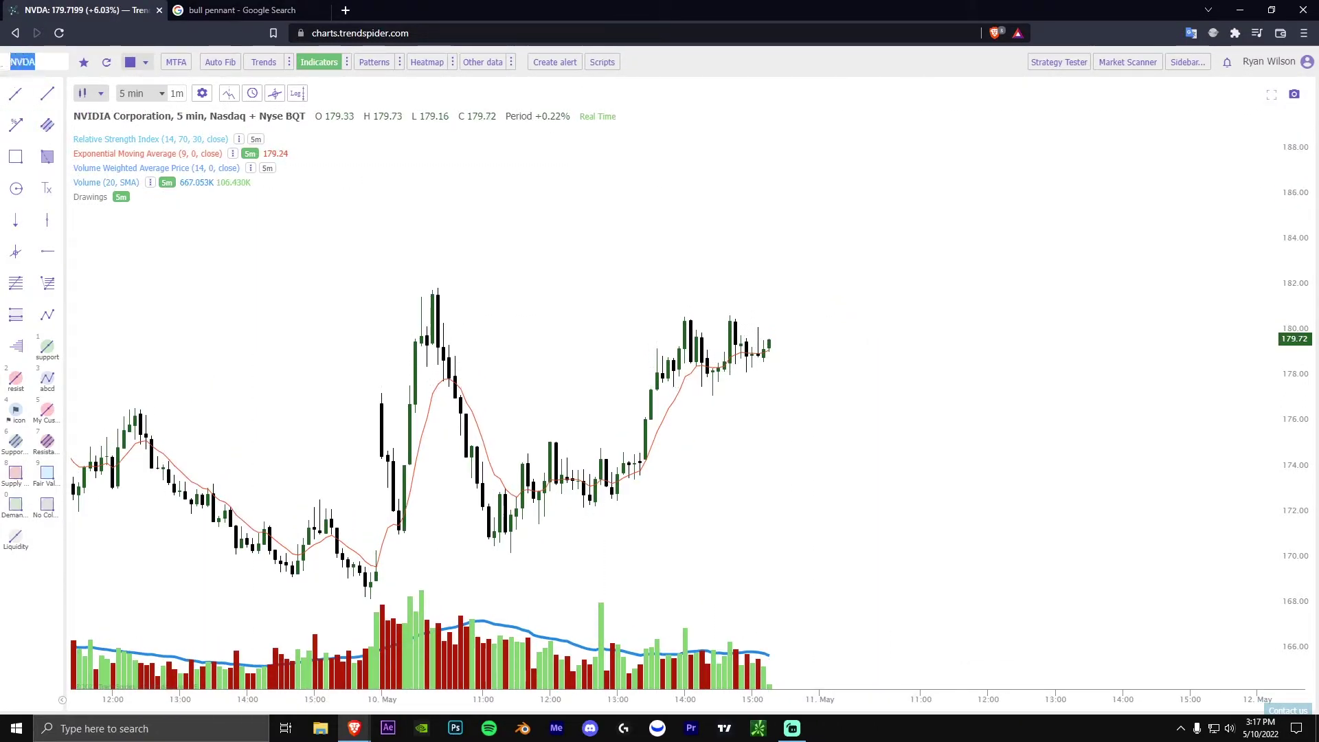
Bring back the QQQ chart with its pennant and switch to Meta Platforms (FB)
{"action": "type", "text": "QQQ"}
{"action": "key", "text": "Return"}
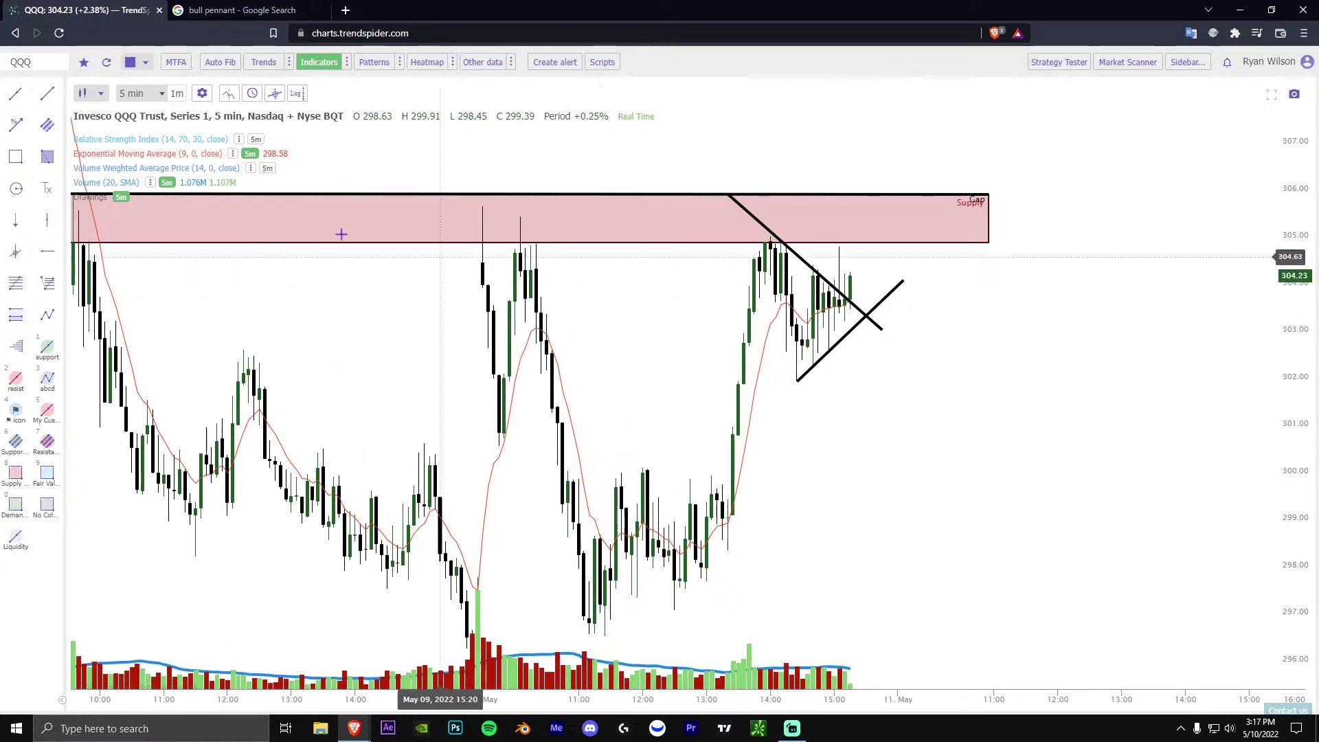
{"action": "left_click", "coordinate": [26, 61]}
{"action": "type", "text": "FB"}
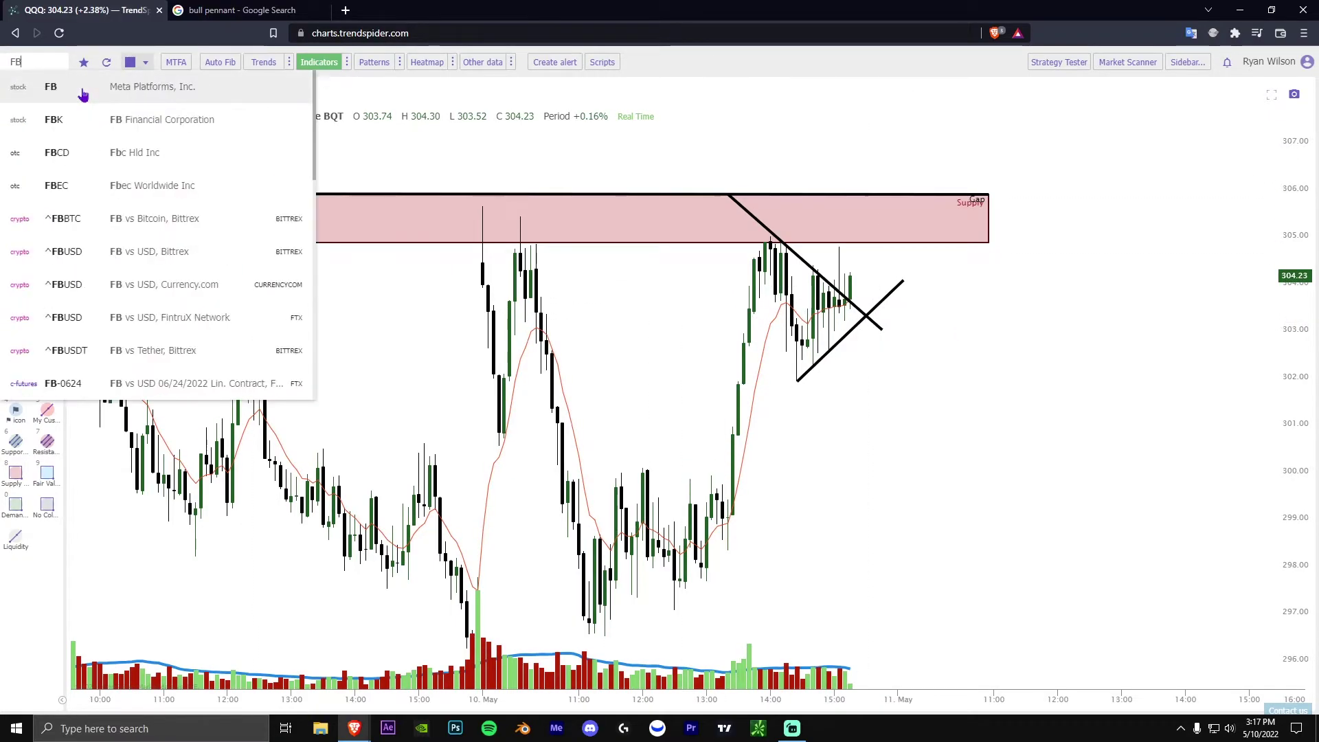
{"action": "left_click", "coordinate": [82, 93]}
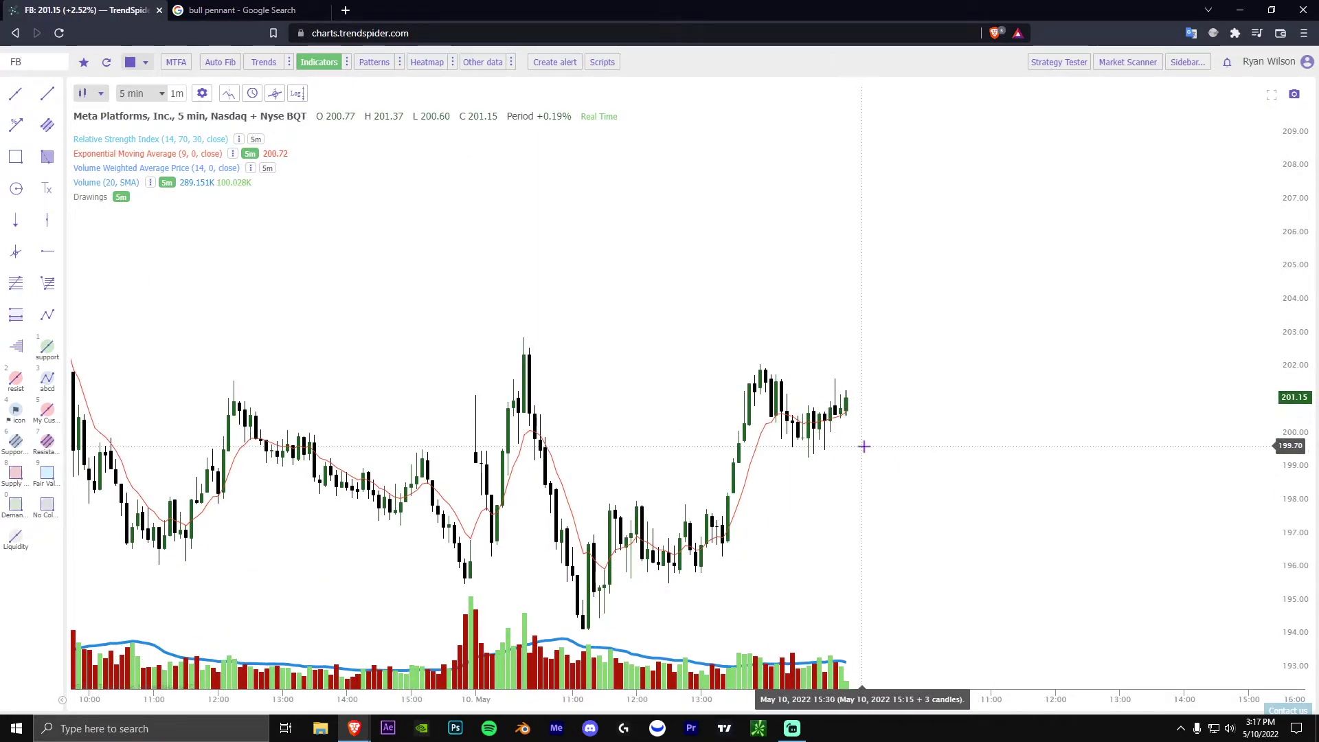
Return the chart from FB to the AMD ticker
{"action": "scroll", "coordinate": [859, 443], "scroll_direction": "up", "scroll_amount": 1}
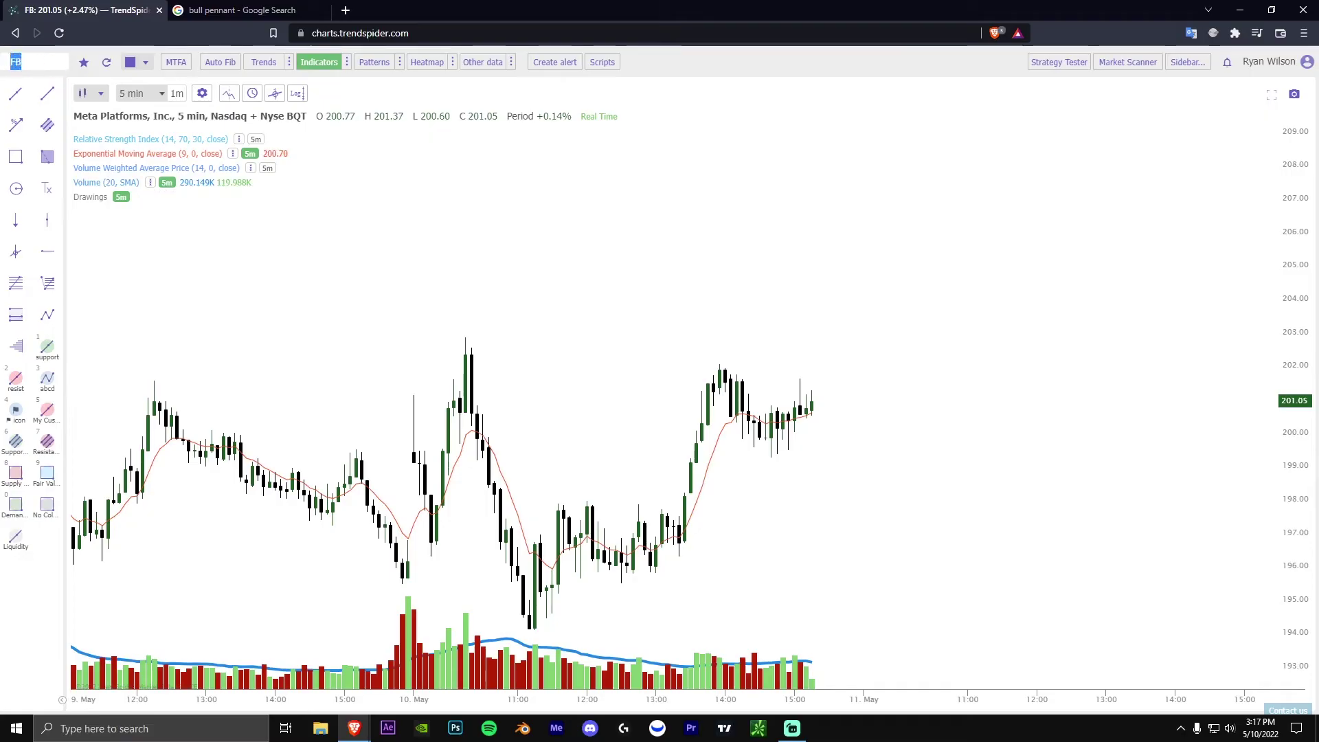
{"action": "type", "text": "MD"}
{"action": "key", "text": "Return"}
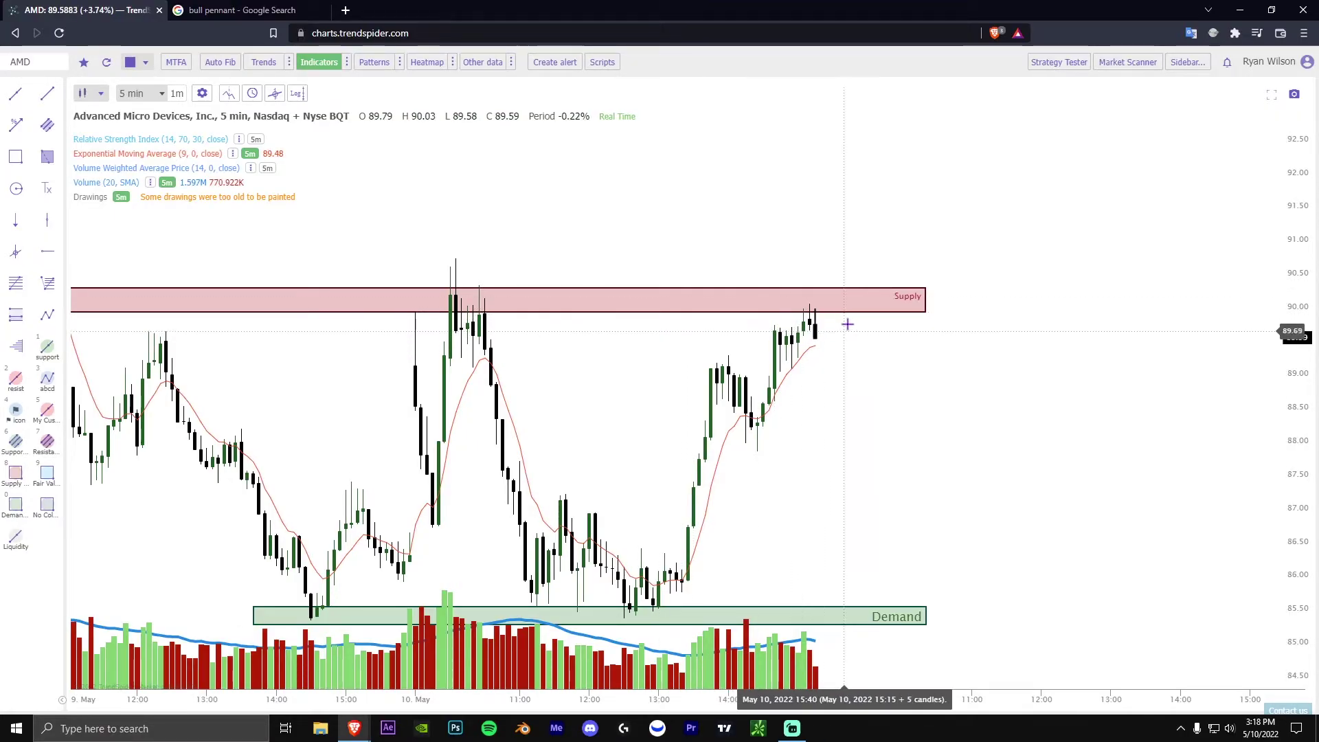
Examine AMD's price action between the supply and demand zones, including the earlier May 9 decline and volume
{"action": "scroll", "coordinate": [893, 346], "scroll_direction": "down", "scroll_amount": 2}
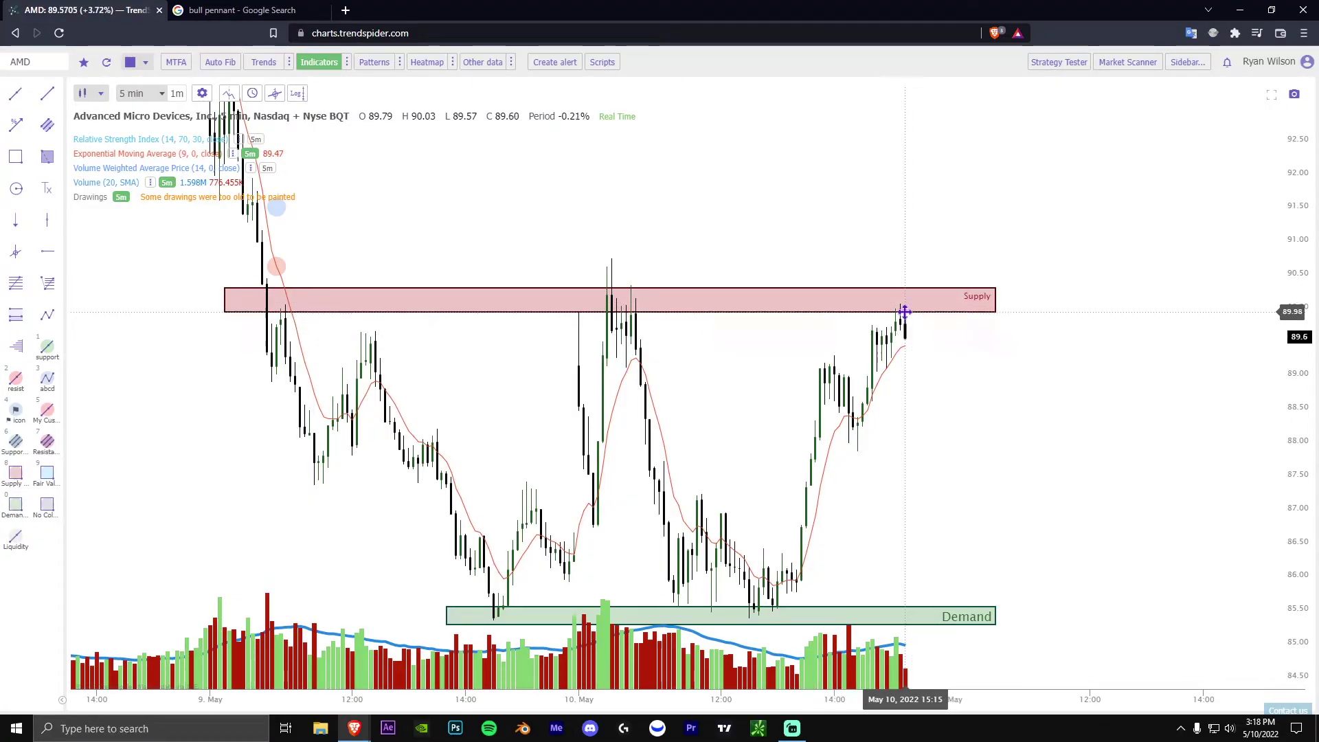
{"action": "scroll", "coordinate": [899, 311], "scroll_direction": "down", "scroll_amount": 2}
{"action": "left_click_drag", "start_coordinate": [1311, 385], "coordinate": [1311, 435]}
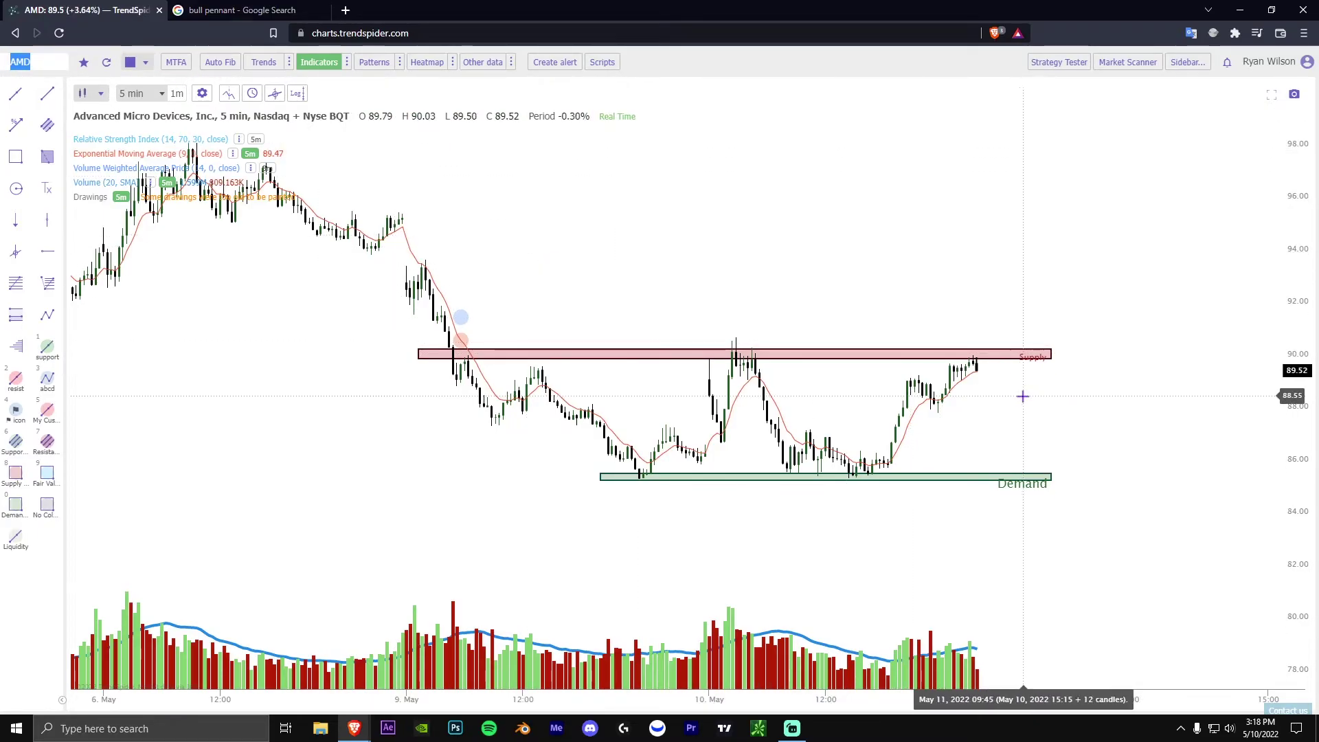
{"action": "scroll", "coordinate": [952, 373], "scroll_direction": "up", "scroll_amount": 1}
{"action": "scroll", "coordinate": [884, 412], "scroll_direction": "down", "scroll_amount": 1}
{"action": "scroll", "coordinate": [885, 413], "scroll_direction": "up", "scroll_amount": 1}
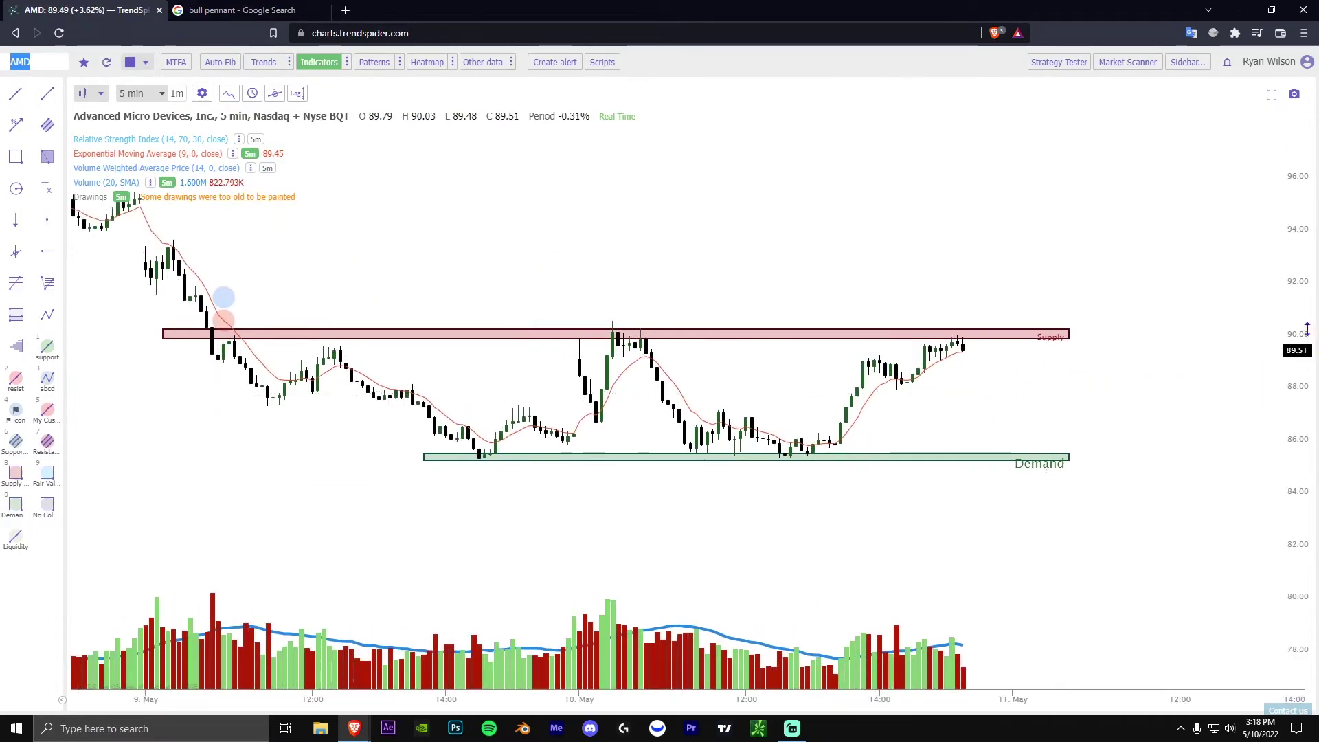
{"action": "left_click_drag", "start_coordinate": [1299, 343], "coordinate": [1299, 354]}
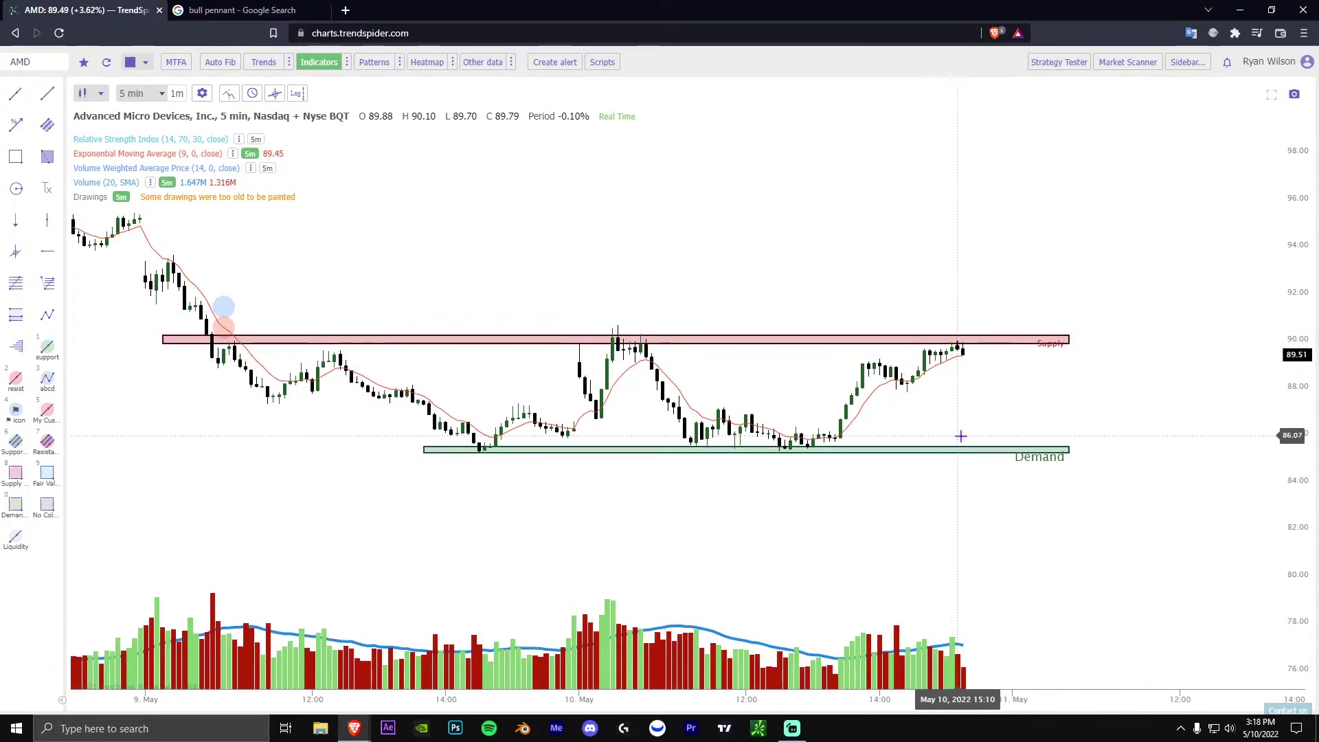
{"action": "scroll", "coordinate": [843, 416], "scroll_direction": "up", "scroll_amount": 1}
{"action": "left_click_drag", "start_coordinate": [1301, 275], "coordinate": [1301, 255]}
{"action": "scroll", "coordinate": [895, 333], "scroll_direction": "up", "scroll_amount": 1}
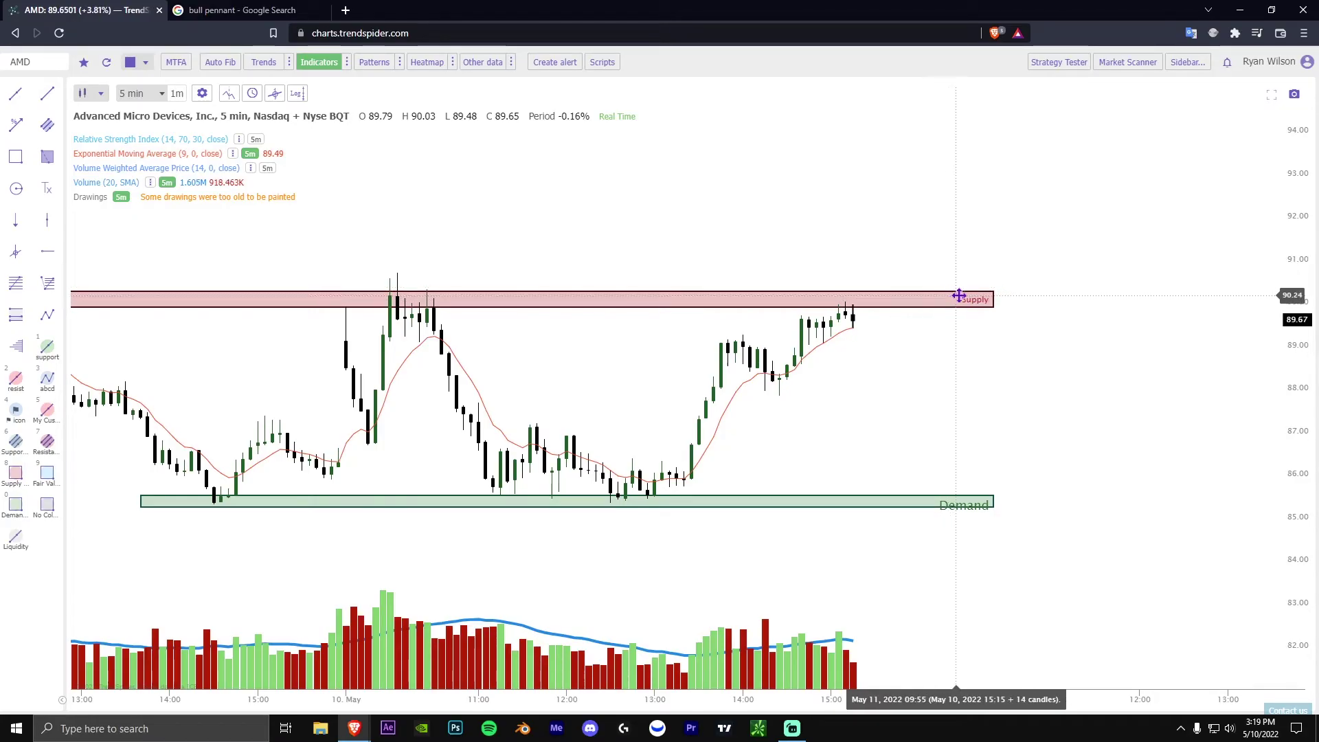
{"action": "scroll", "coordinate": [982, 275], "scroll_direction": "down", "scroll_amount": 3}
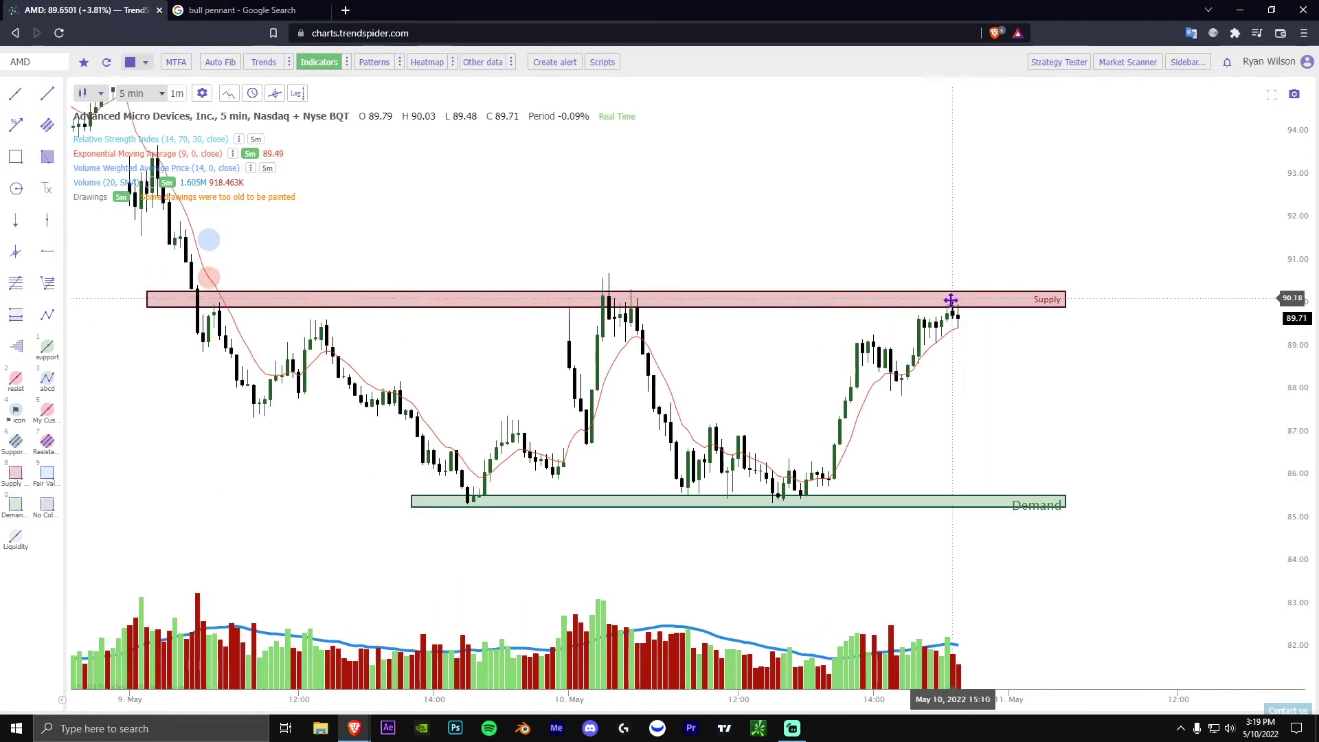
{"action": "scroll", "coordinate": [914, 405], "scroll_direction": "down", "scroll_amount": 2}
{"action": "scroll", "coordinate": [855, 373], "scroll_direction": "up", "scroll_amount": 2}
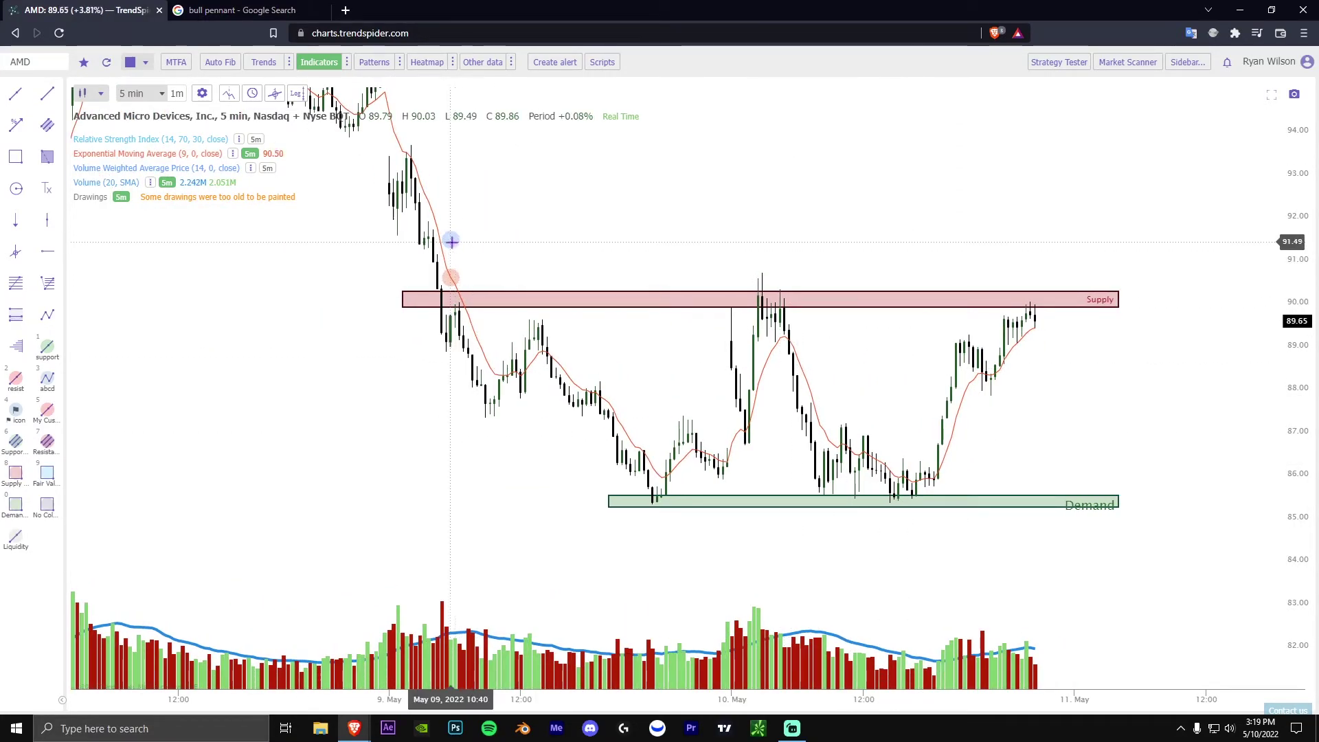
{"action": "scroll", "coordinate": [528, 263], "scroll_direction": "up", "scroll_amount": 3}
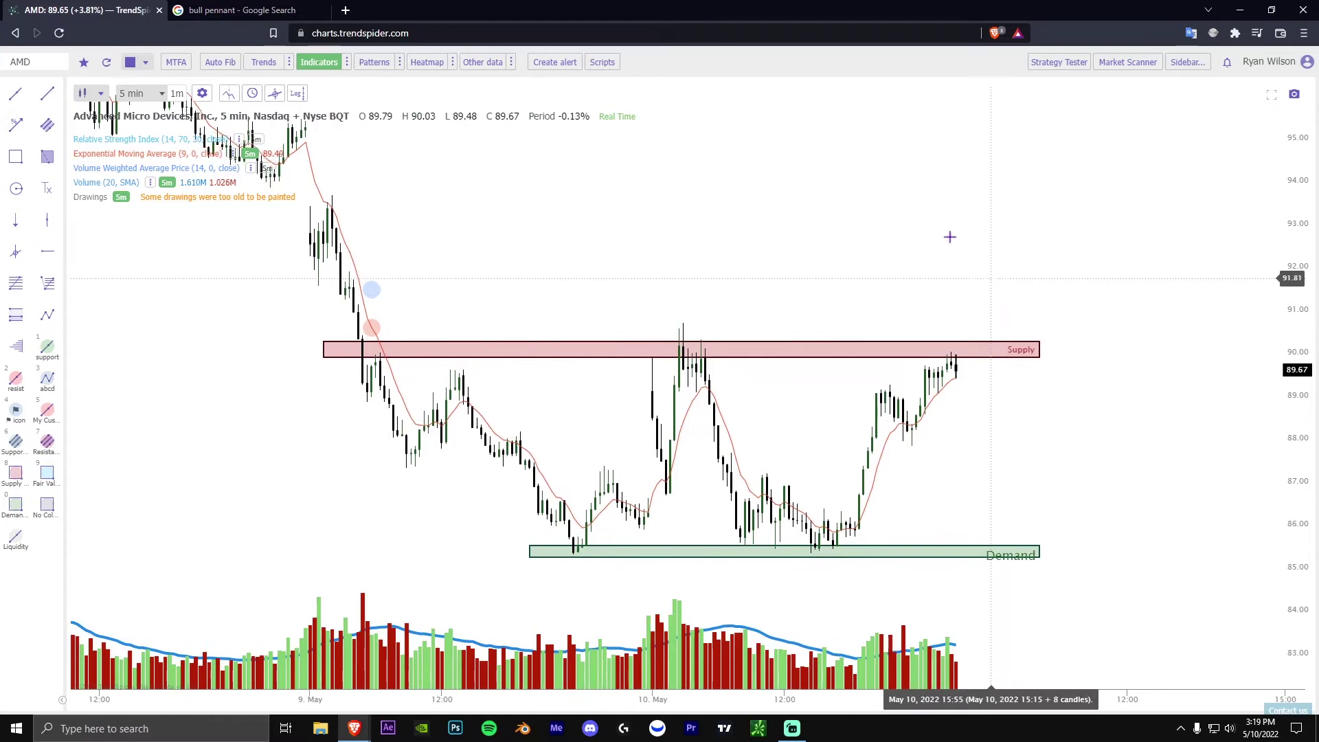
{"action": "left_click_drag", "start_coordinate": [955, 235], "coordinate": [775, 275]}
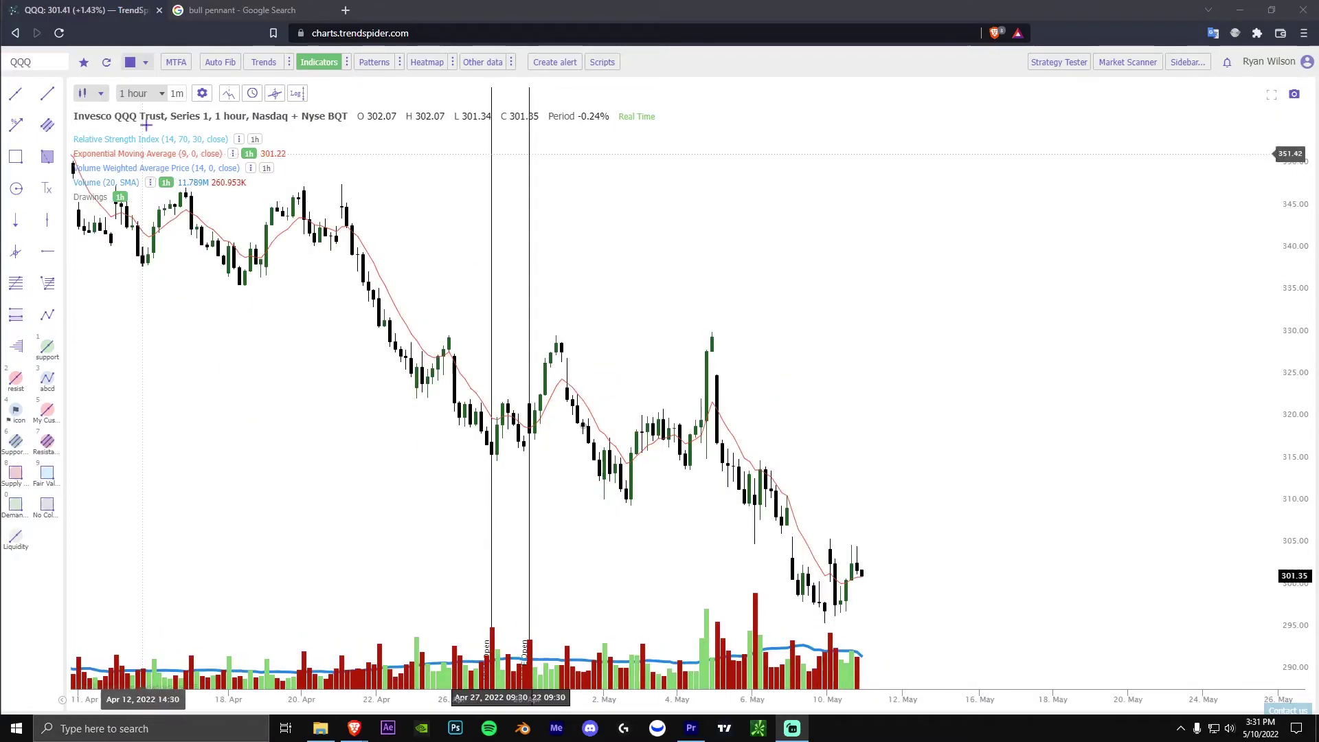
Set the QQQ chart's timeframe to 5 min
{"action": "left_click", "coordinate": [141, 94]}
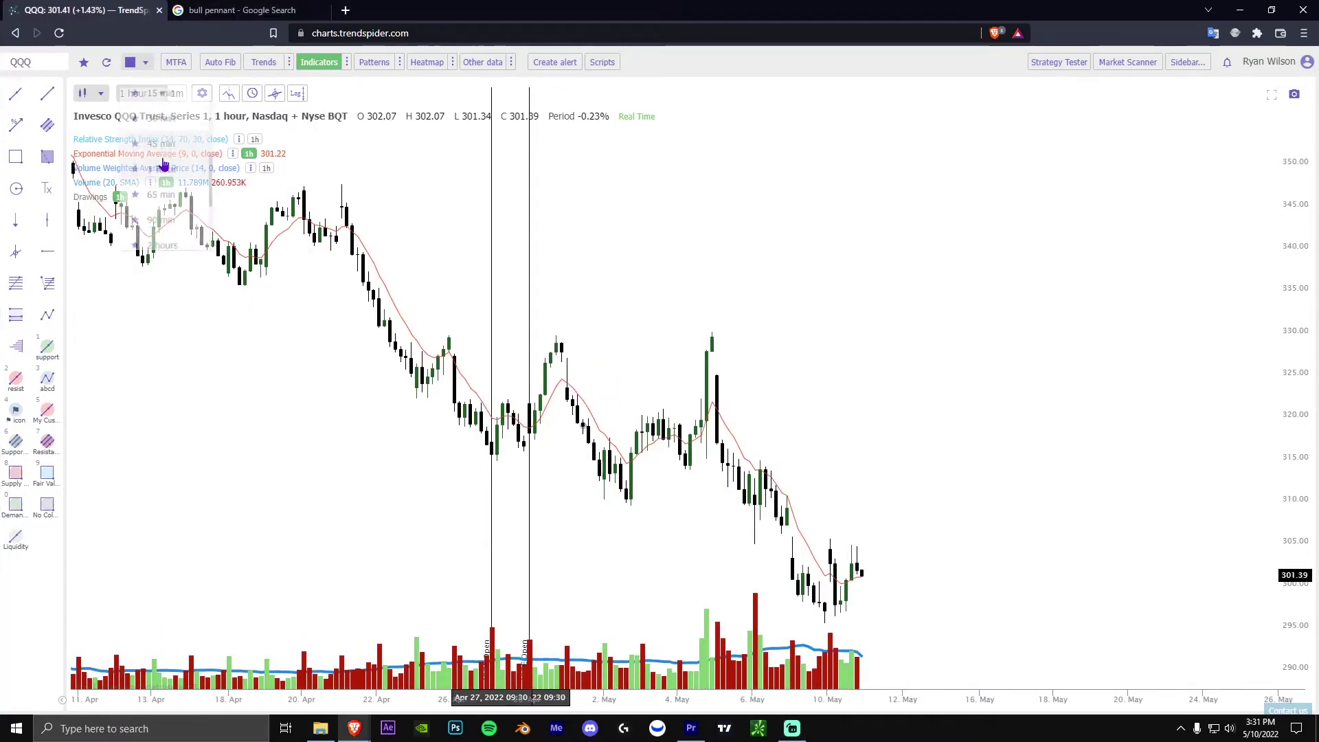
{"action": "scroll", "coordinate": [175, 186], "scroll_direction": "up", "scroll_amount": 5}
{"action": "left_click", "coordinate": [161, 189]}
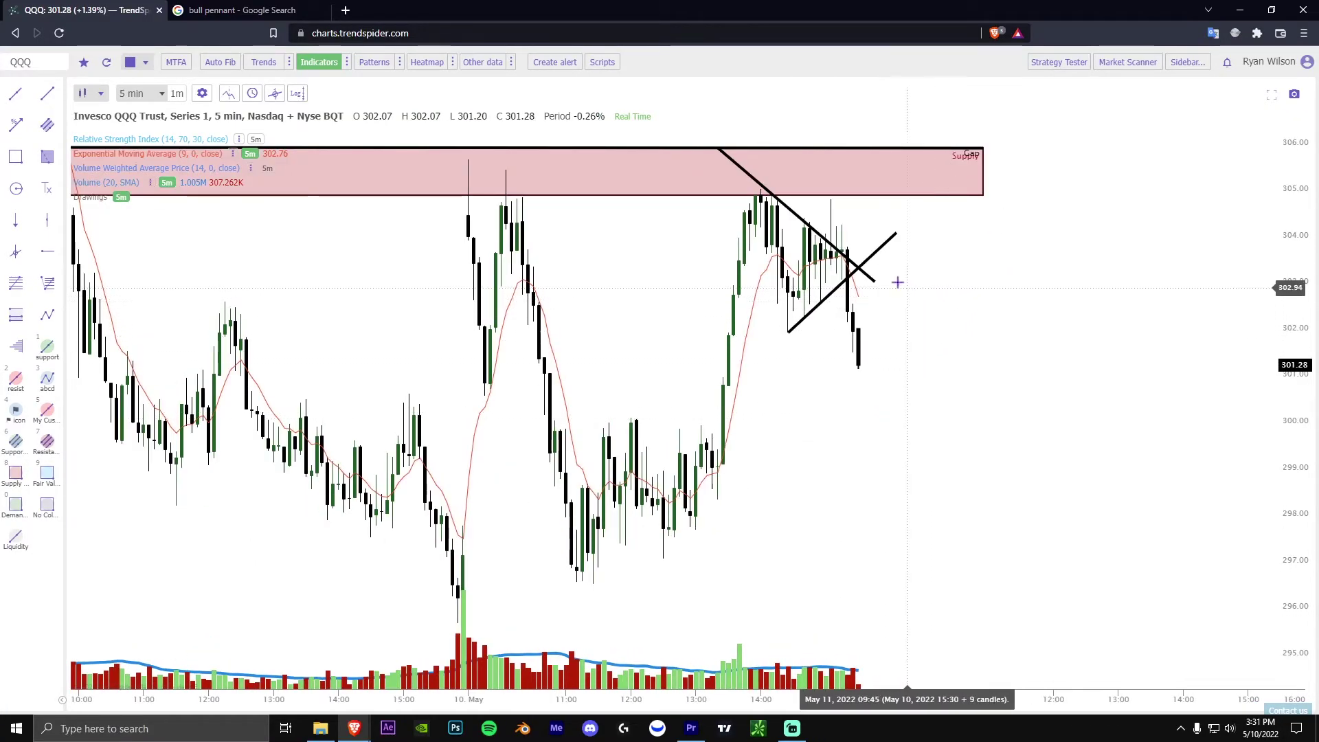
Extend the lower end of the QQQ pennant's descending trendline slightly further along, ending at about the 303 price level
{"action": "scroll", "coordinate": [859, 268], "scroll_direction": "up", "scroll_amount": 1}
{"action": "scroll", "coordinate": [893, 275], "scroll_direction": "up", "scroll_amount": 3}
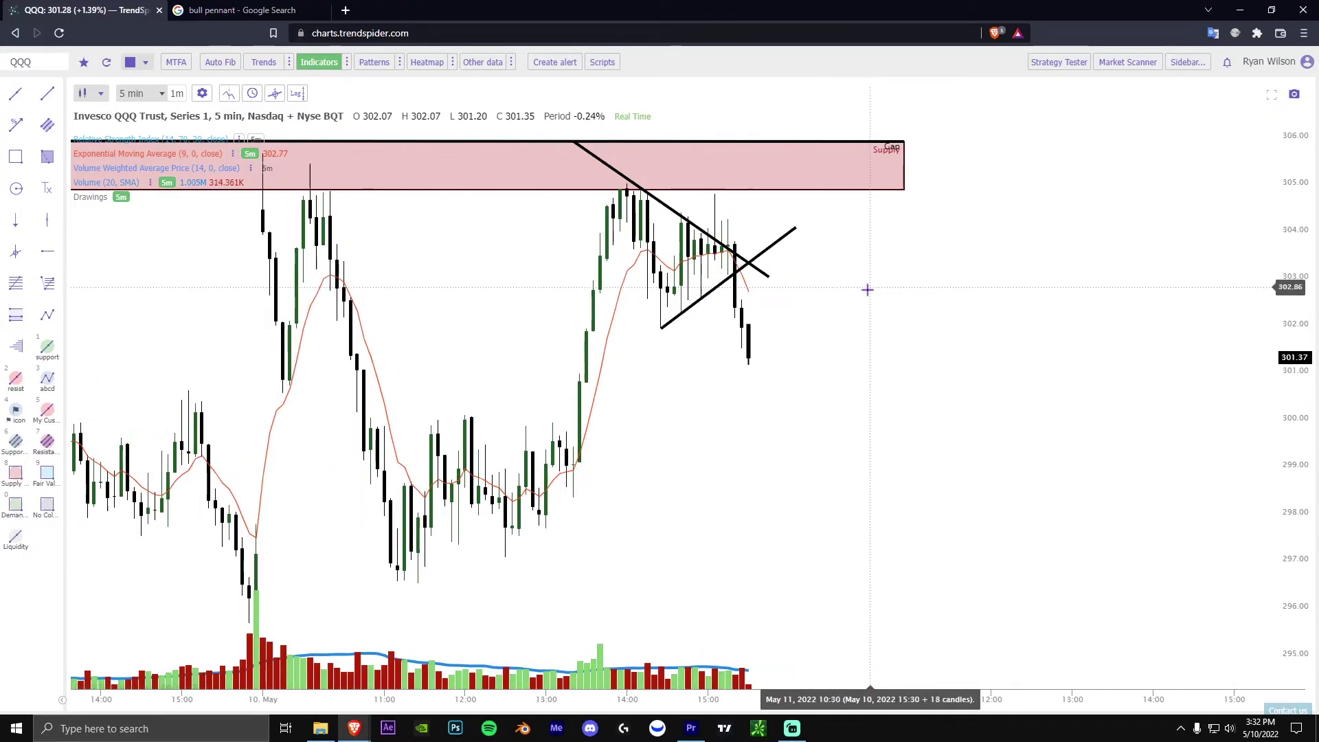
{"action": "scroll", "coordinate": [796, 353], "scroll_direction": "up", "scroll_amount": 2}
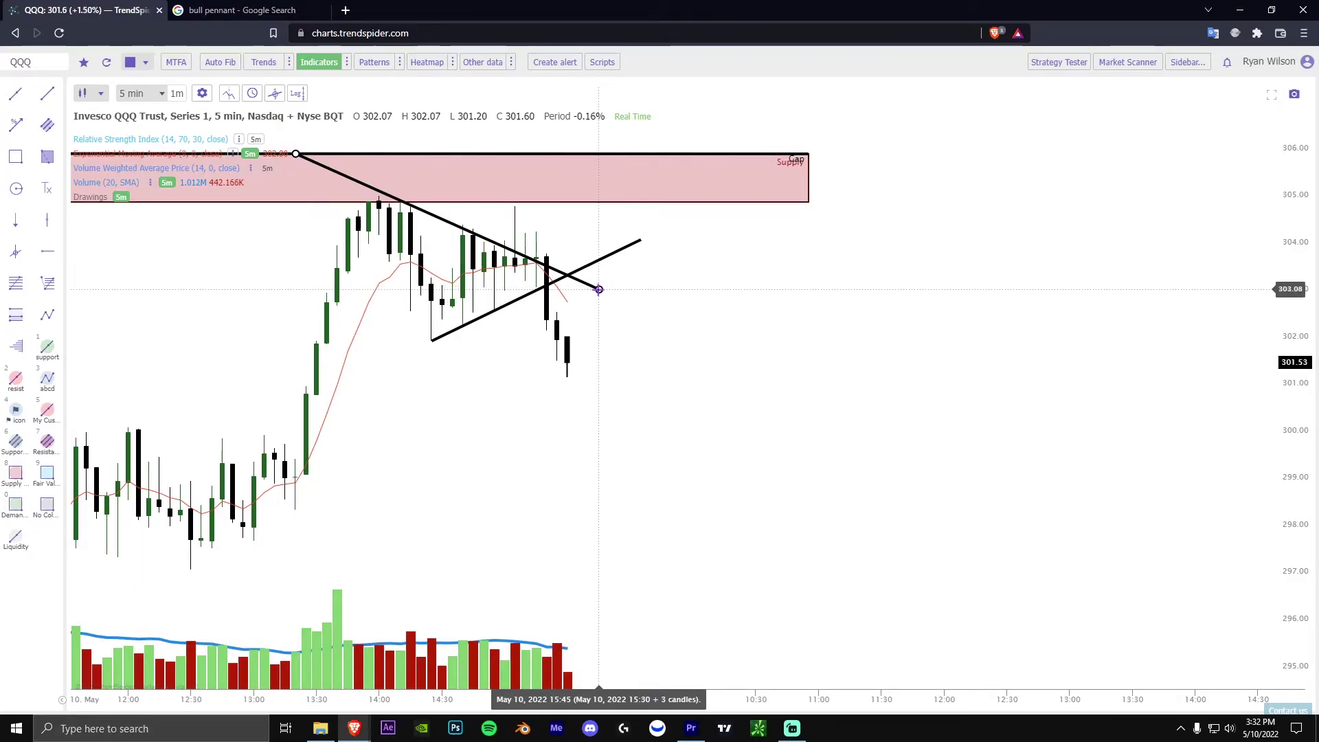
{"action": "left_click_drag", "start_coordinate": [601, 289], "coordinate": [600, 289]}
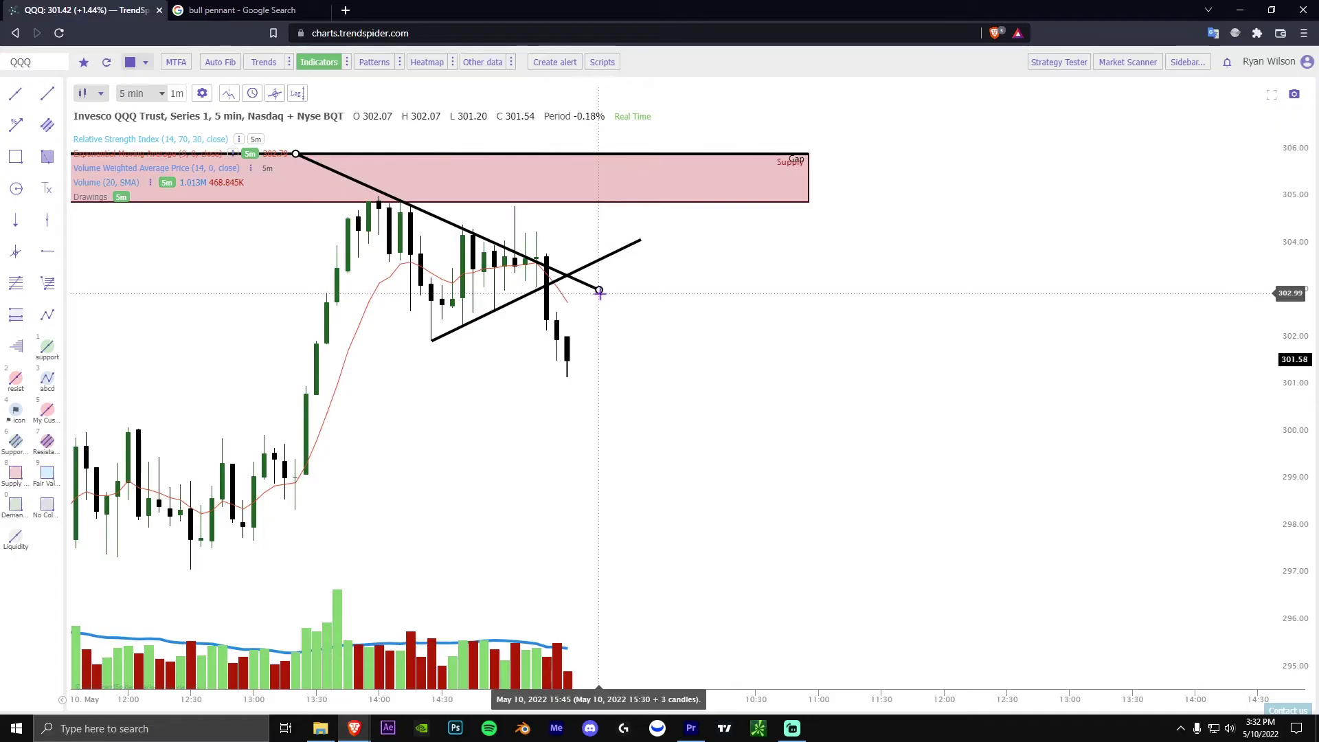
{"action": "left_click_drag", "start_coordinate": [600, 290], "coordinate": [610, 287]}
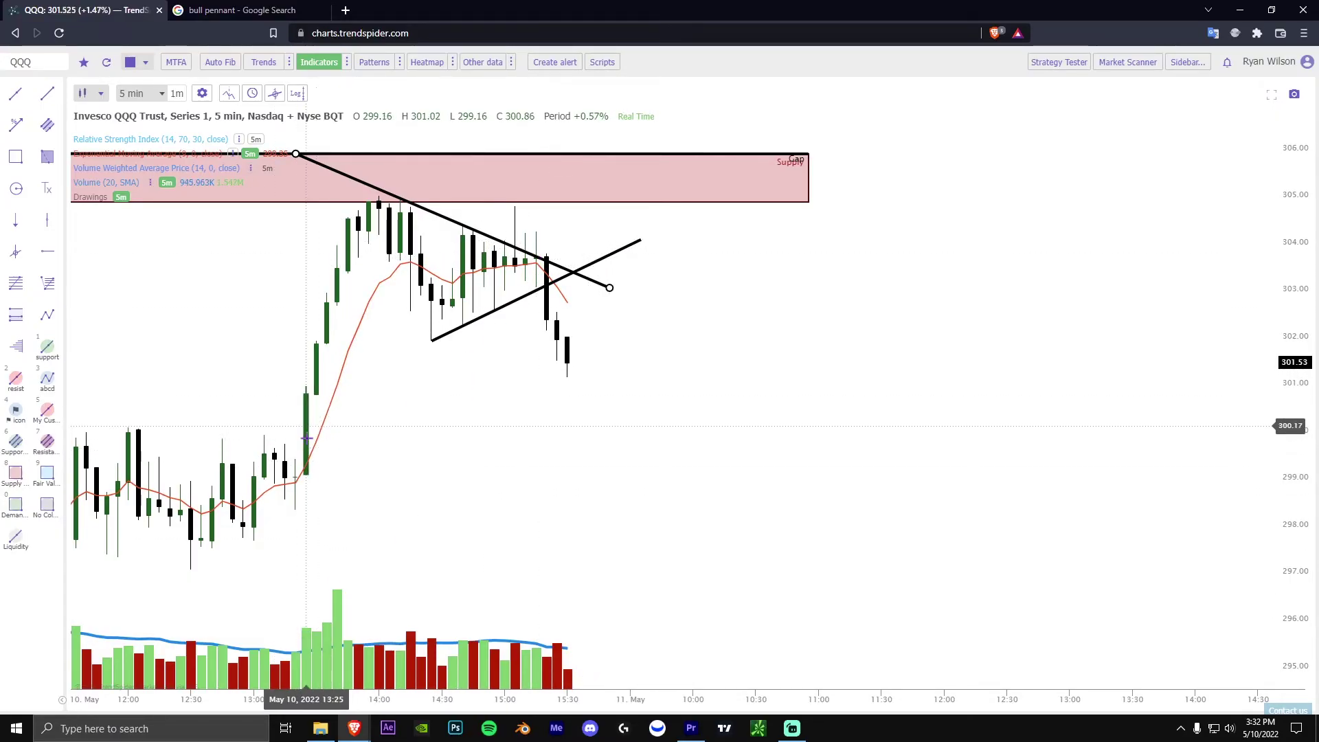
{"action": "scroll", "coordinate": [492, 307], "scroll_direction": "up", "scroll_amount": 1}
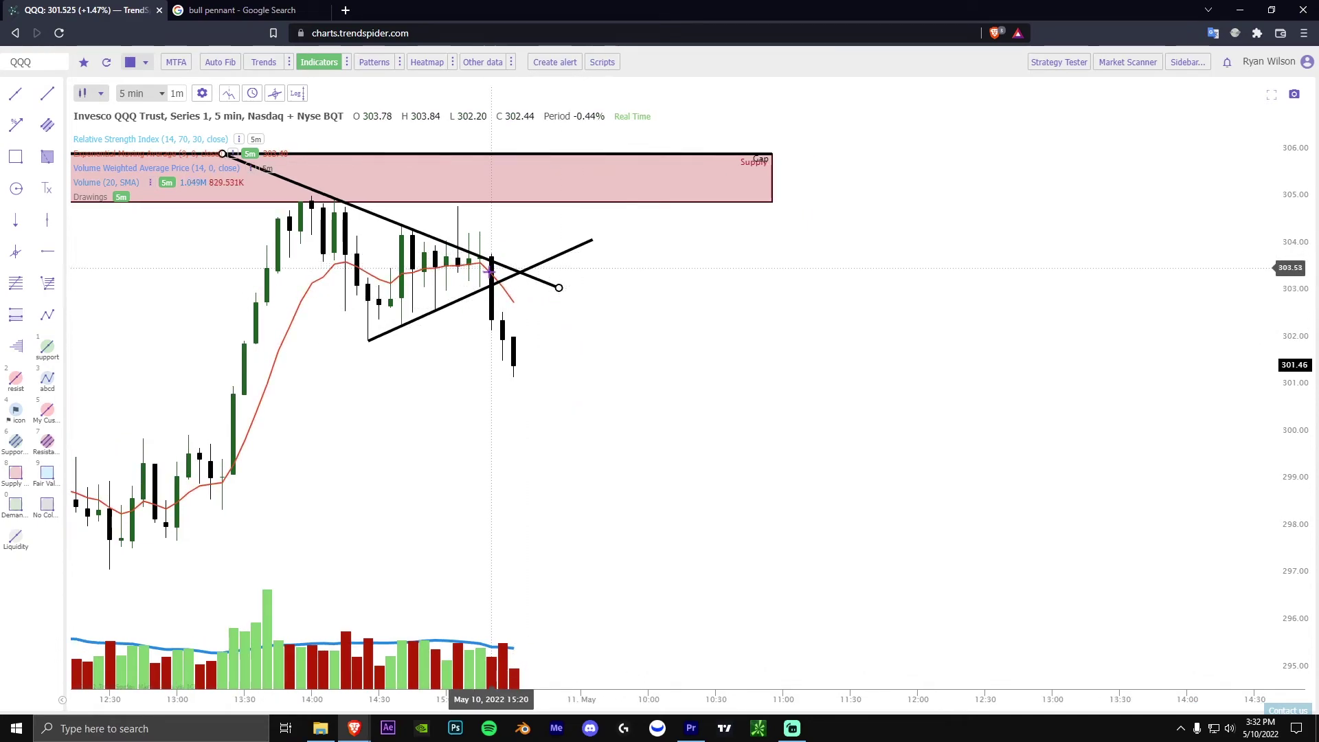